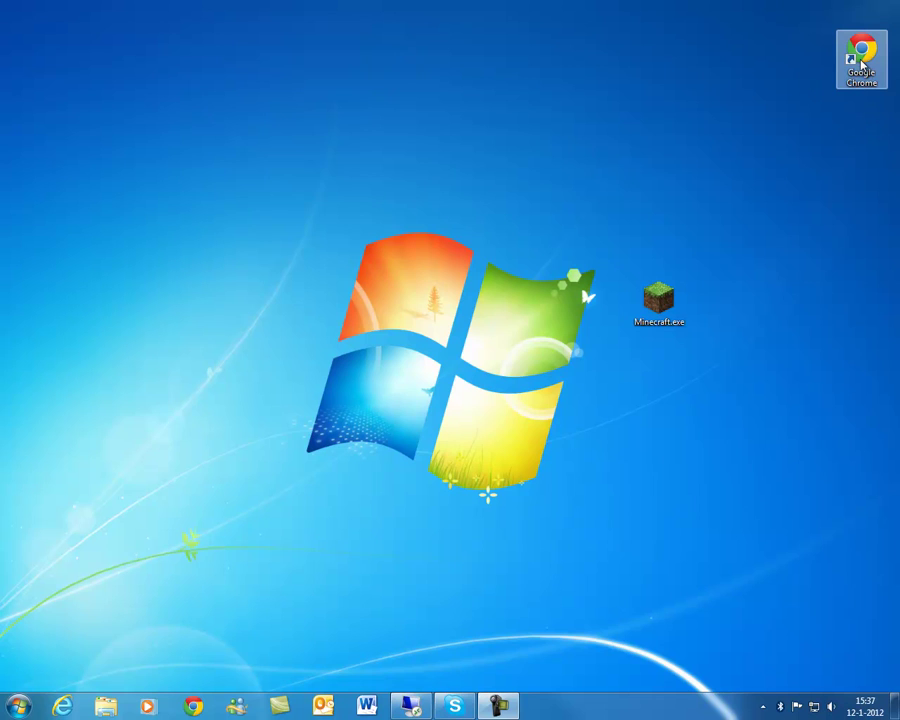
{"action": "double_click", "coordinate": [861, 62]}
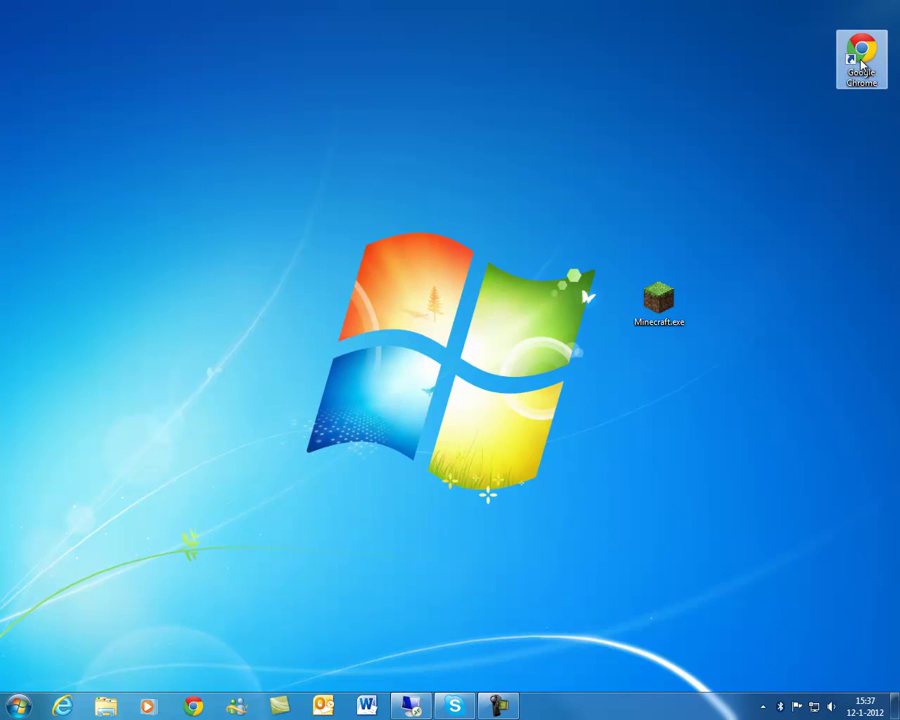
{"action": "right_click", "coordinate": [522, 27]}
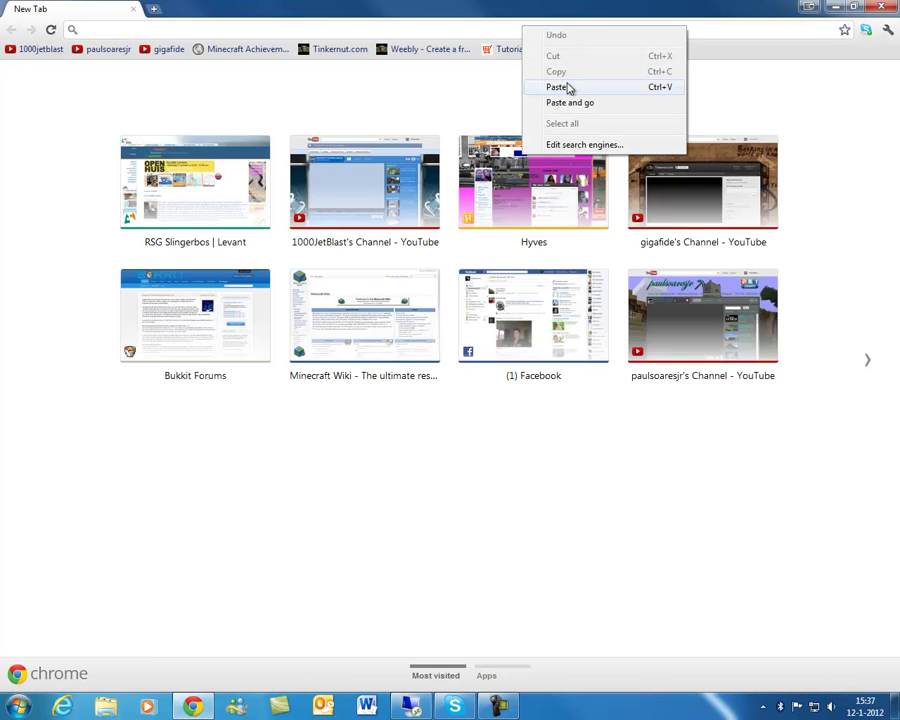
{"action": "left_click", "coordinate": [566, 87]}
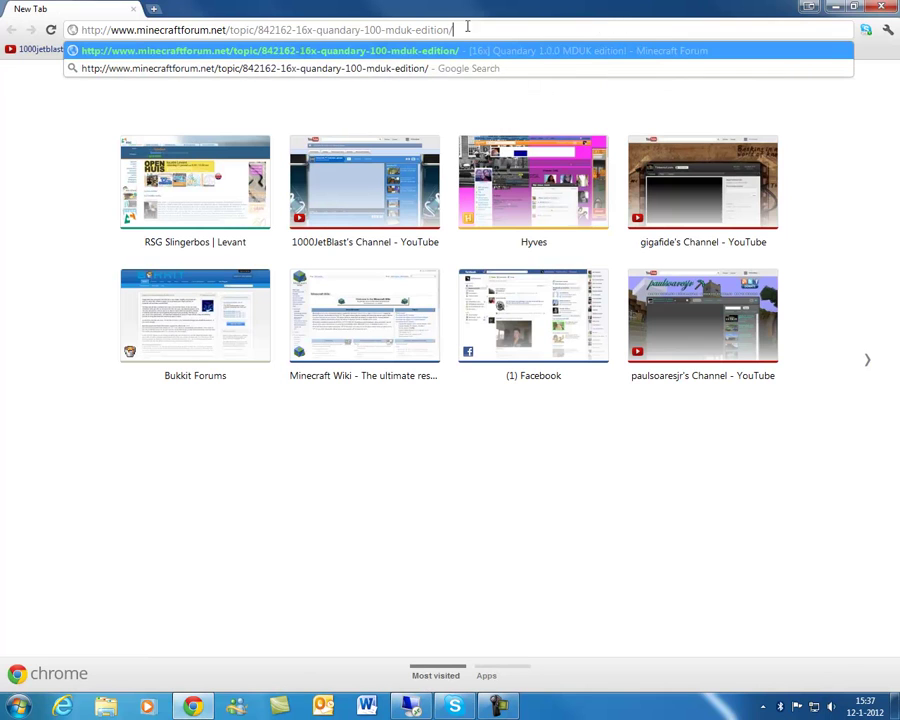
{"action": "left_click_drag", "start_coordinate": [467, 27], "coordinate": [30, 32]}
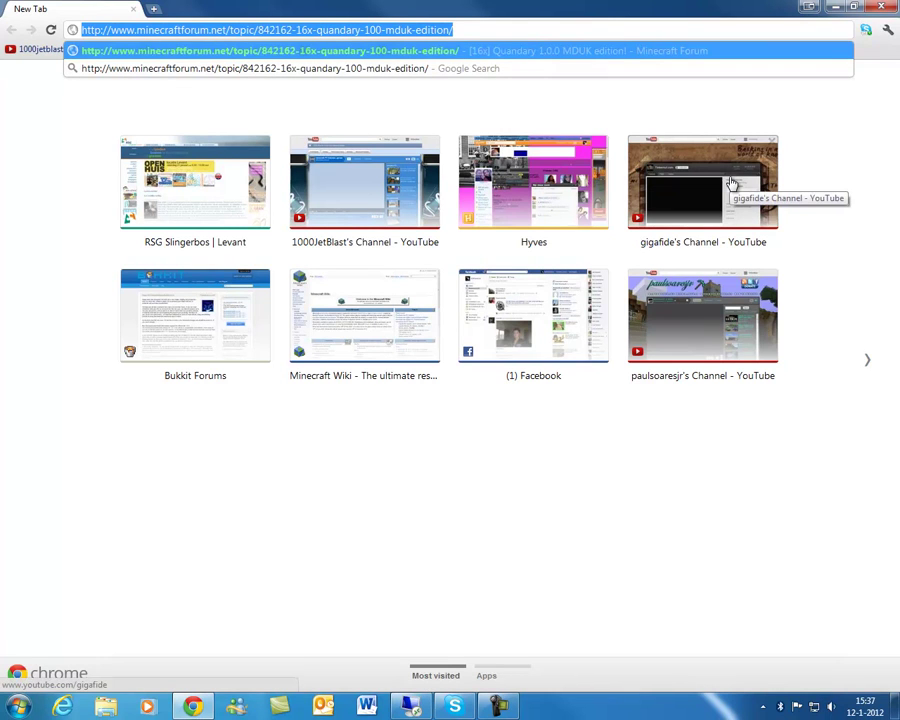
{"action": "key", "text": "Return"}
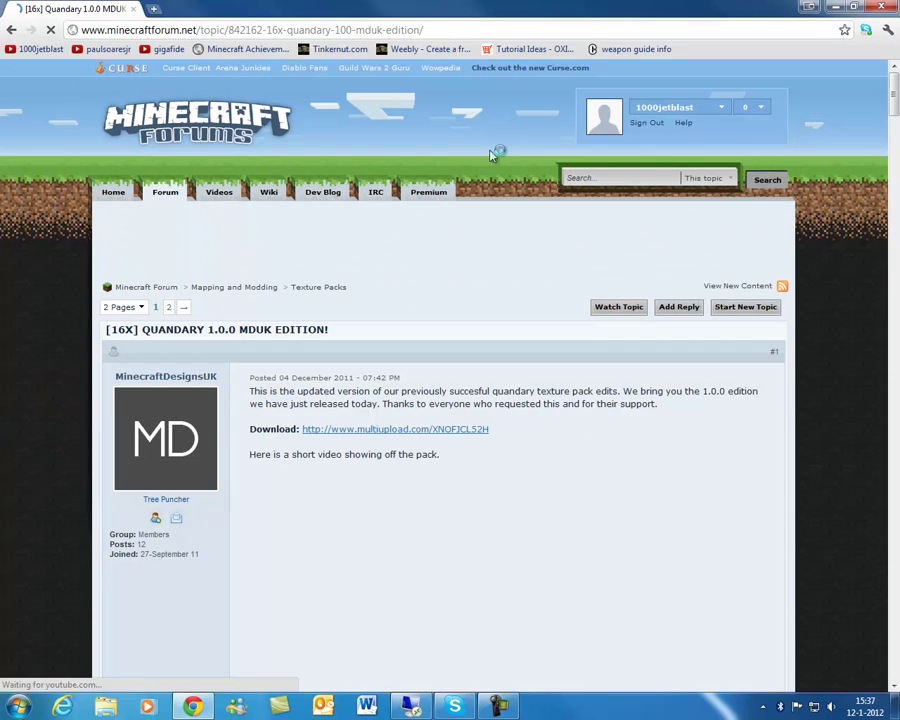
Examine the Quandary texture pack's forum post, including its video, item and block previews, and terrain images
{"action": "scroll", "coordinate": [418, 218], "scroll_direction": "down", "scroll_amount": 2}
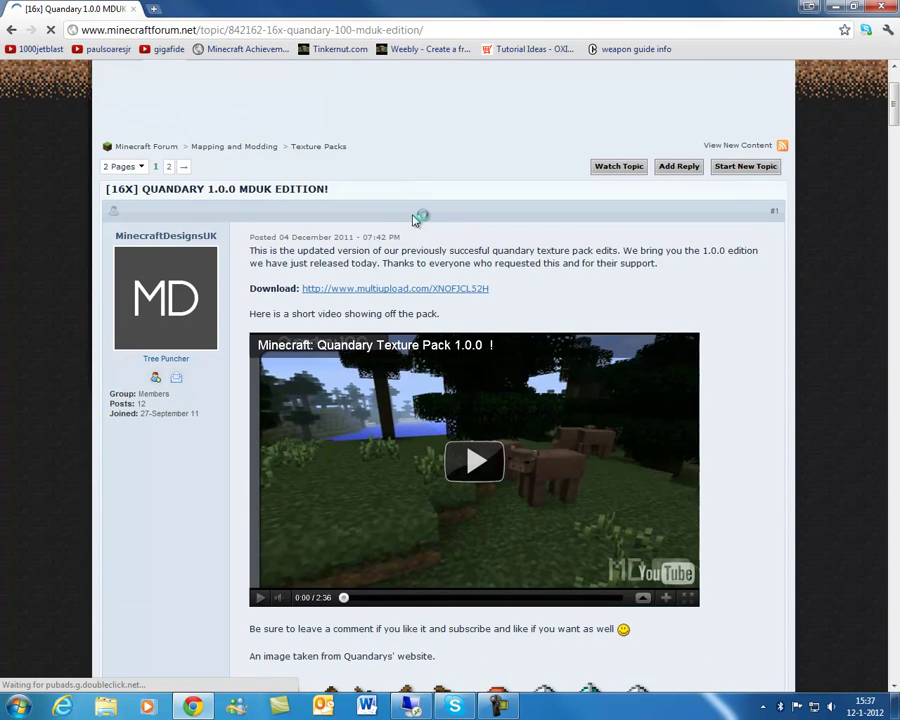
{"action": "scroll", "coordinate": [236, 186], "scroll_direction": "down", "scroll_amount": 3}
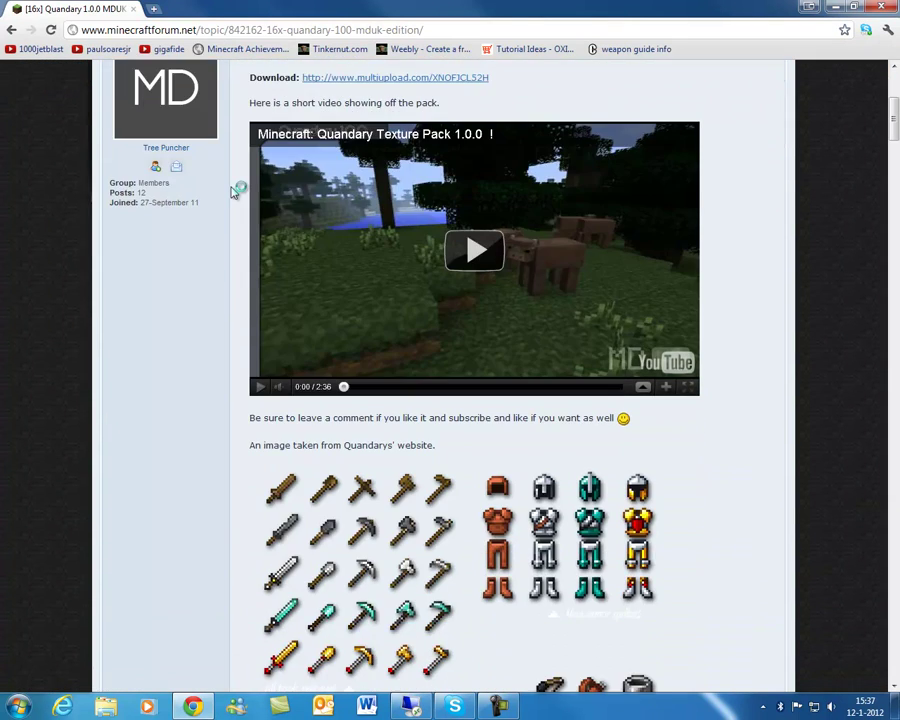
{"action": "scroll", "coordinate": [236, 187], "scroll_direction": "down", "scroll_amount": 7}
{"action": "scroll", "coordinate": [458, 196], "scroll_direction": "up", "scroll_amount": 3}
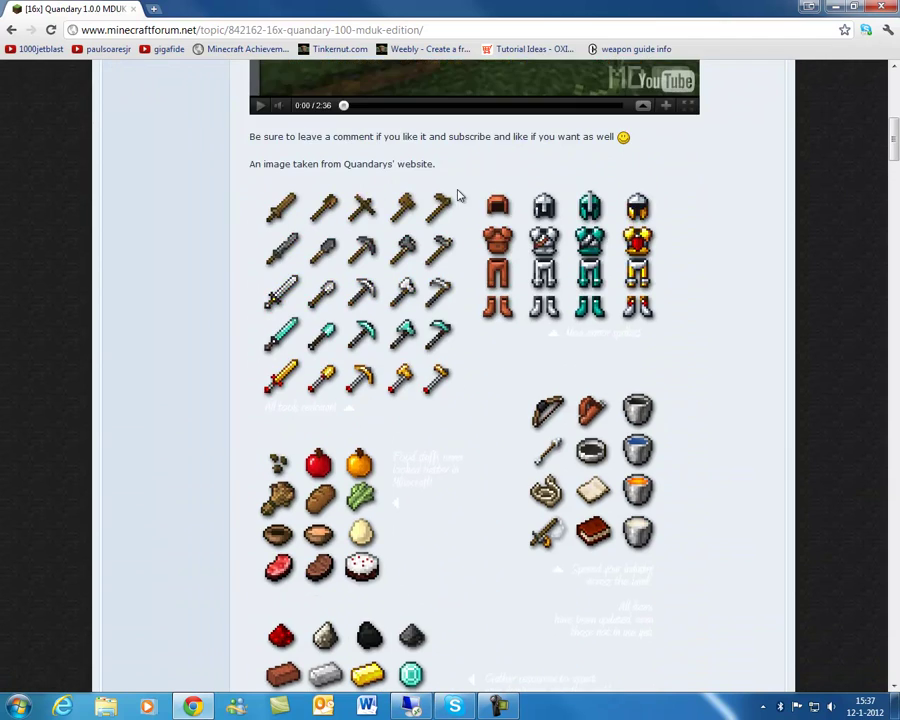
{"action": "scroll", "coordinate": [458, 196], "scroll_direction": "up", "scroll_amount": 5}
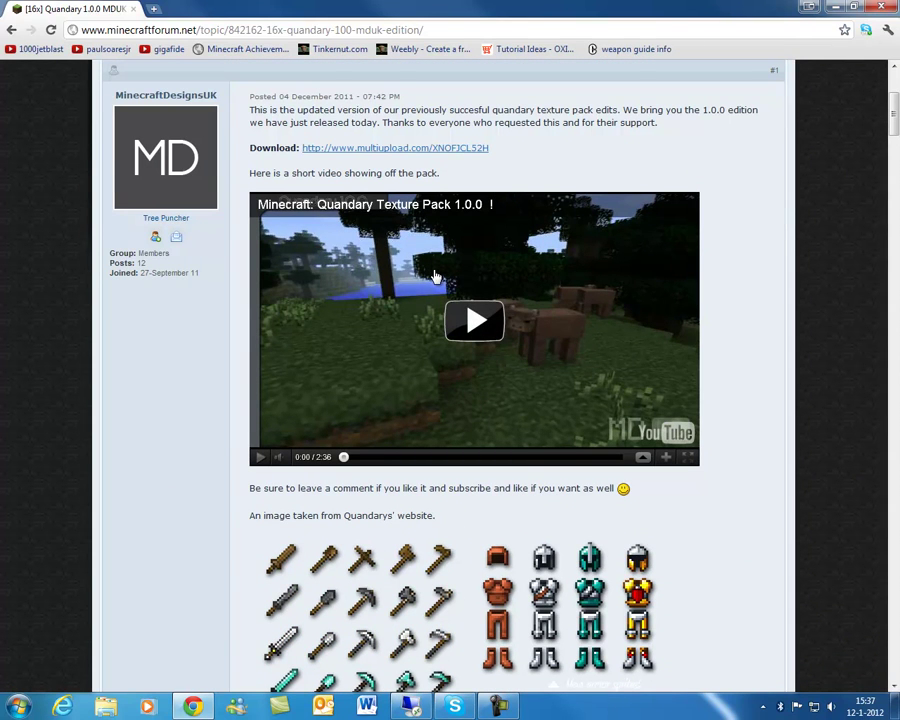
{"action": "scroll", "coordinate": [435, 276], "scroll_direction": "down", "scroll_amount": 3}
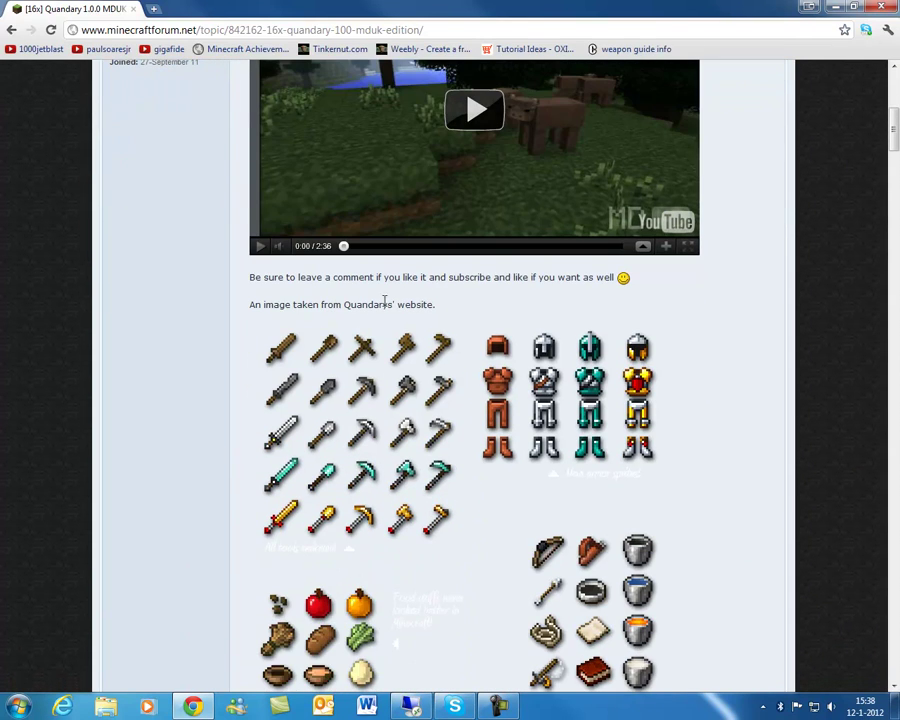
{"action": "scroll", "coordinate": [437, 343], "scroll_direction": "down", "scroll_amount": 1}
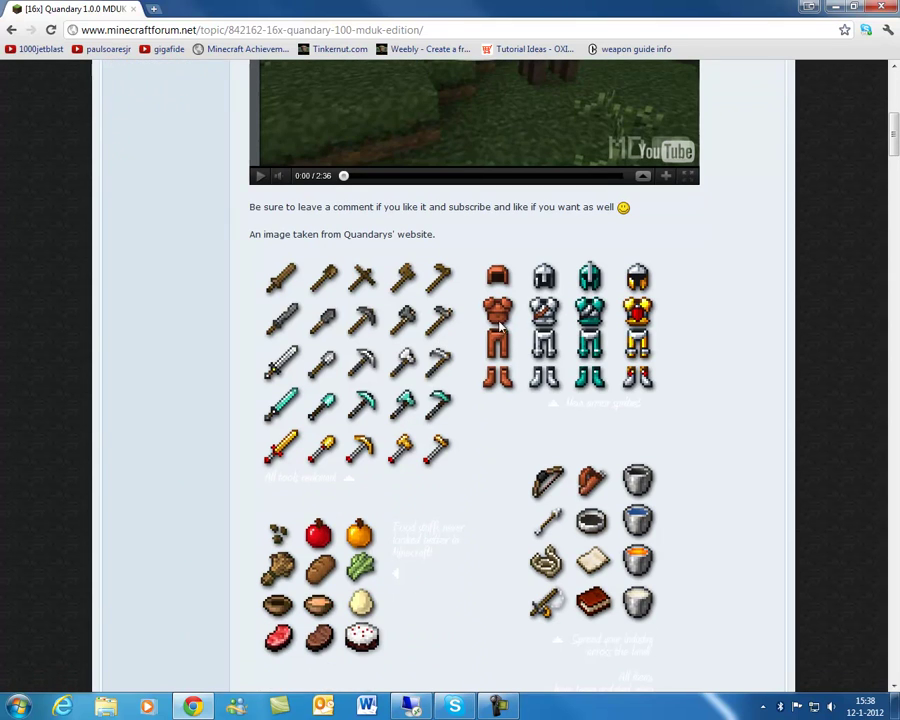
{"action": "scroll", "coordinate": [297, 234], "scroll_direction": "up", "scroll_amount": 5}
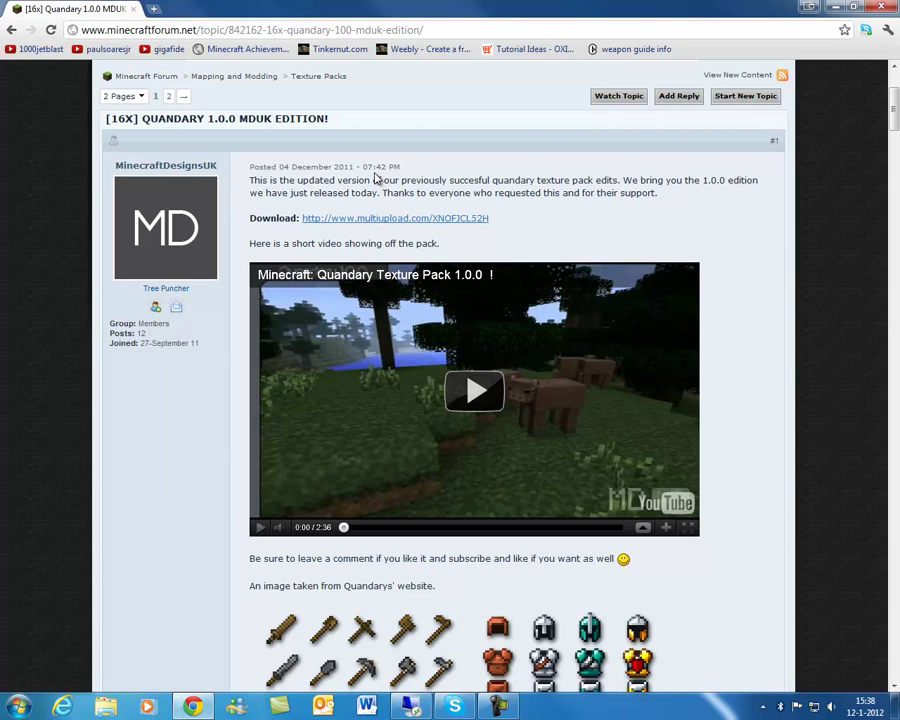
{"action": "scroll", "coordinate": [341, 170], "scroll_direction": "down", "scroll_amount": 5}
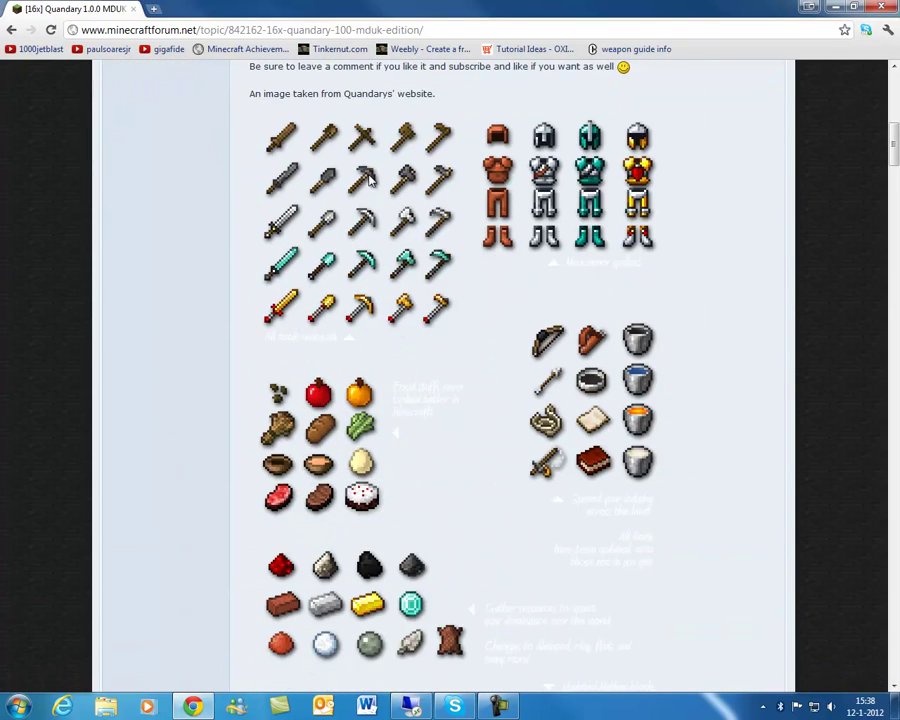
{"action": "scroll", "coordinate": [368, 178], "scroll_direction": "down", "scroll_amount": 6}
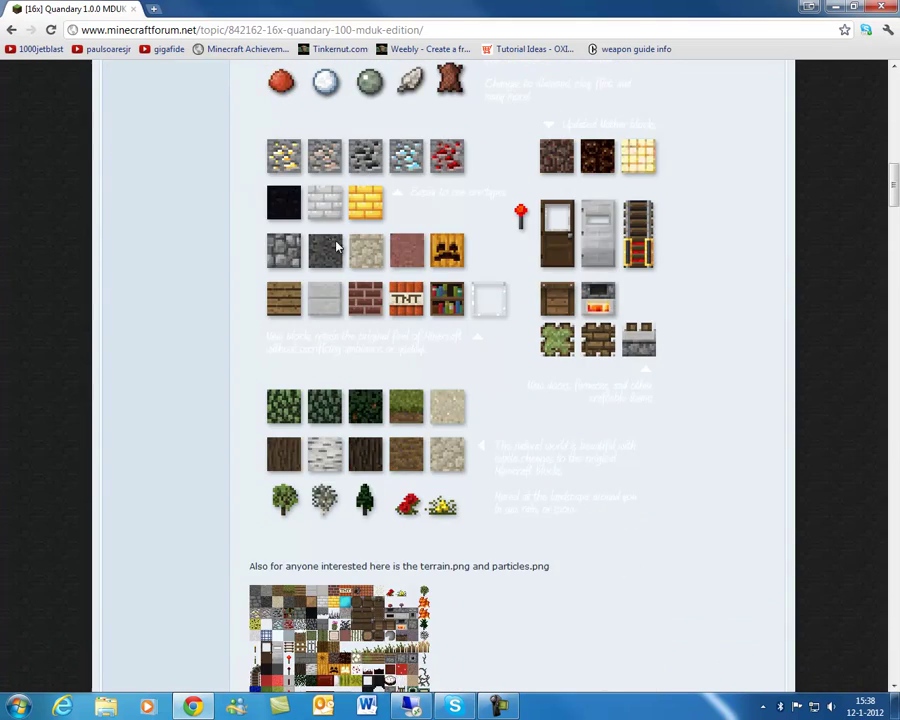
{"action": "scroll", "coordinate": [342, 250], "scroll_direction": "down", "scroll_amount": 4}
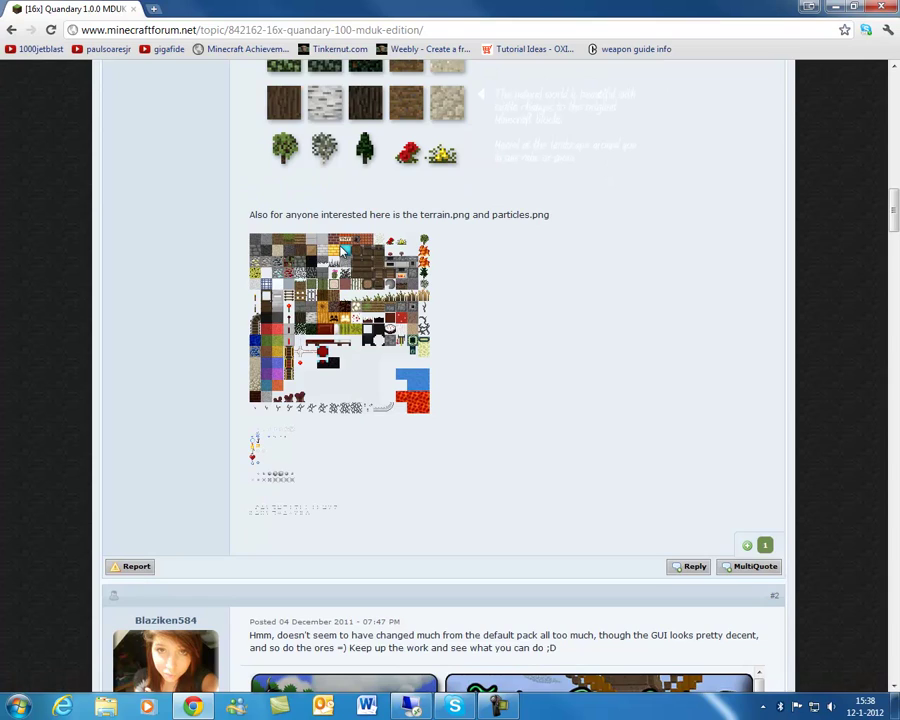
{"action": "scroll", "coordinate": [341, 252], "scroll_direction": "down", "scroll_amount": 2}
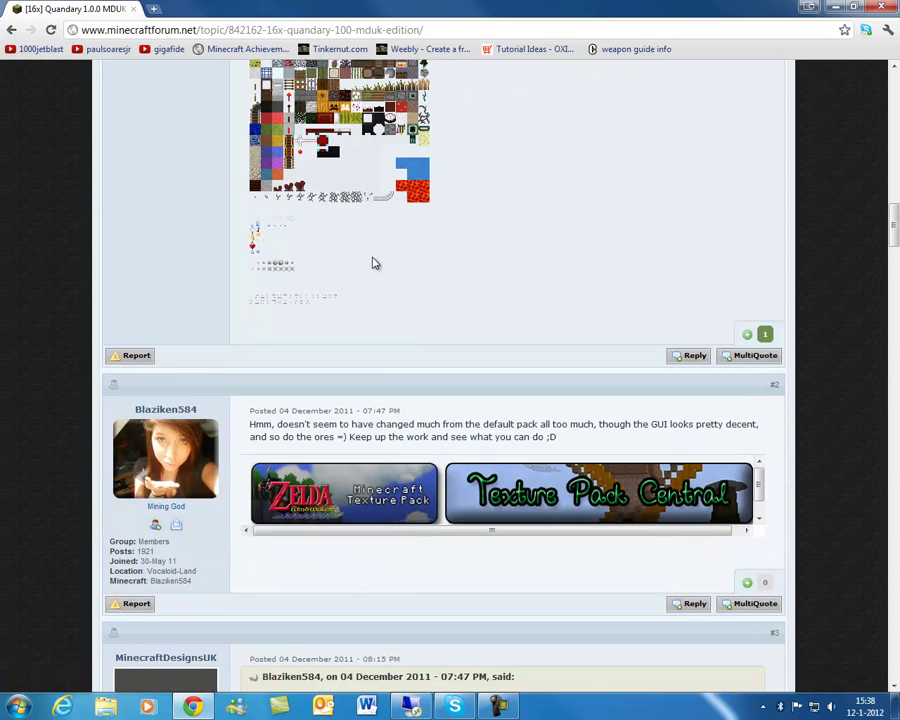
{"action": "scroll", "coordinate": [400, 280], "scroll_direction": "up", "scroll_amount": 8}
{"action": "scroll", "coordinate": [428, 295], "scroll_direction": "up", "scroll_amount": 13}
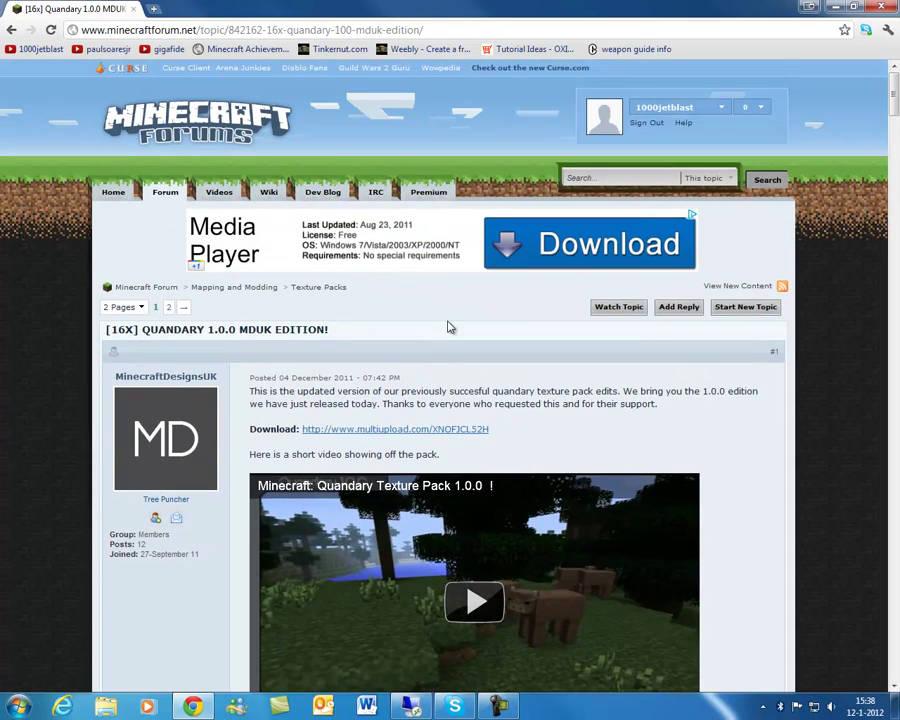
Download the Quandary 1.0 Final.zip texture pack from the post's MultiUpload link and close the advertising pop-up
{"action": "left_click", "coordinate": [371, 430]}
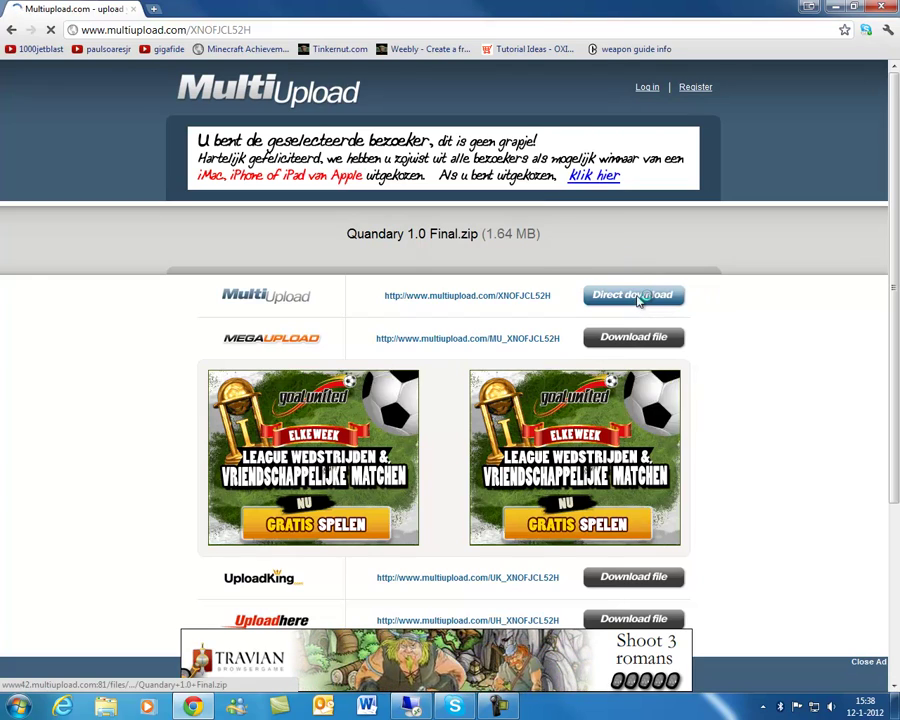
{"action": "left_click", "coordinate": [637, 297]}
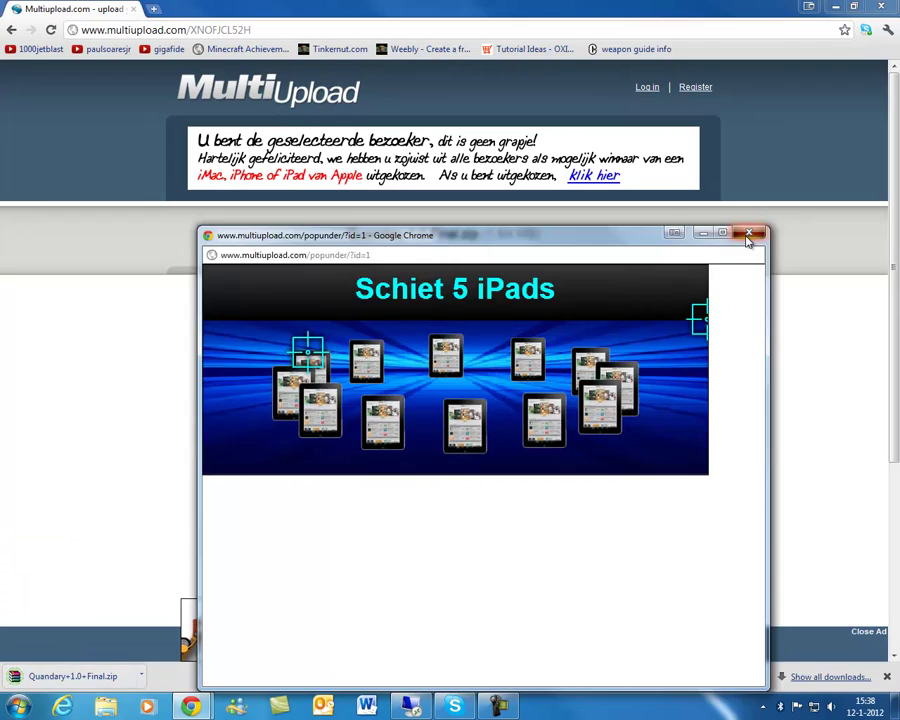
{"action": "left_click", "coordinate": [748, 235]}
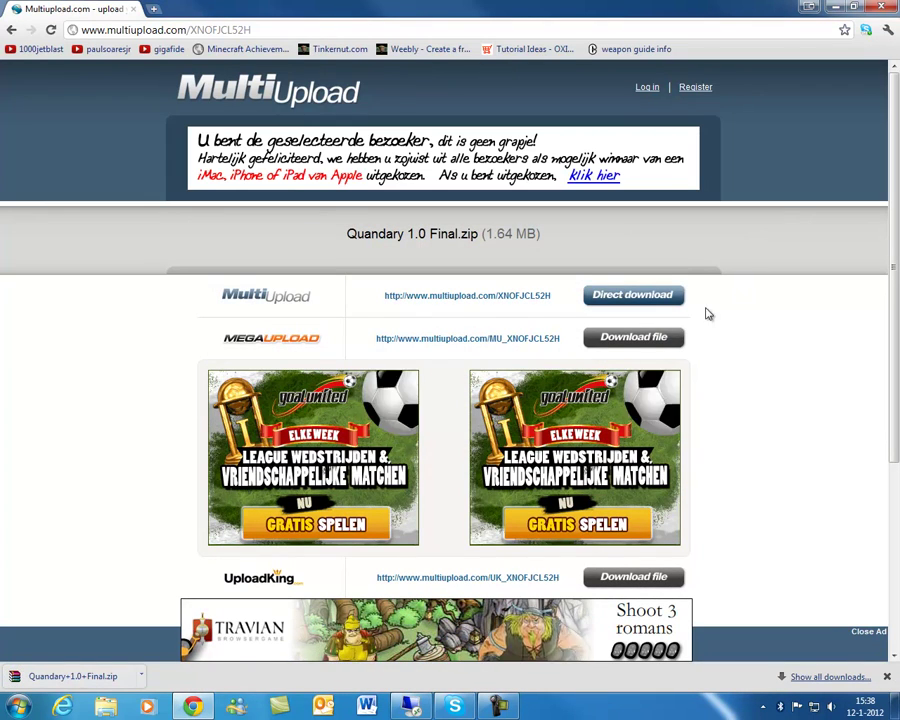
Show the downloaded Quandary+1.0+Final.zip in its folder and put the file on the clipboard
{"action": "left_click", "coordinate": [141, 676]}
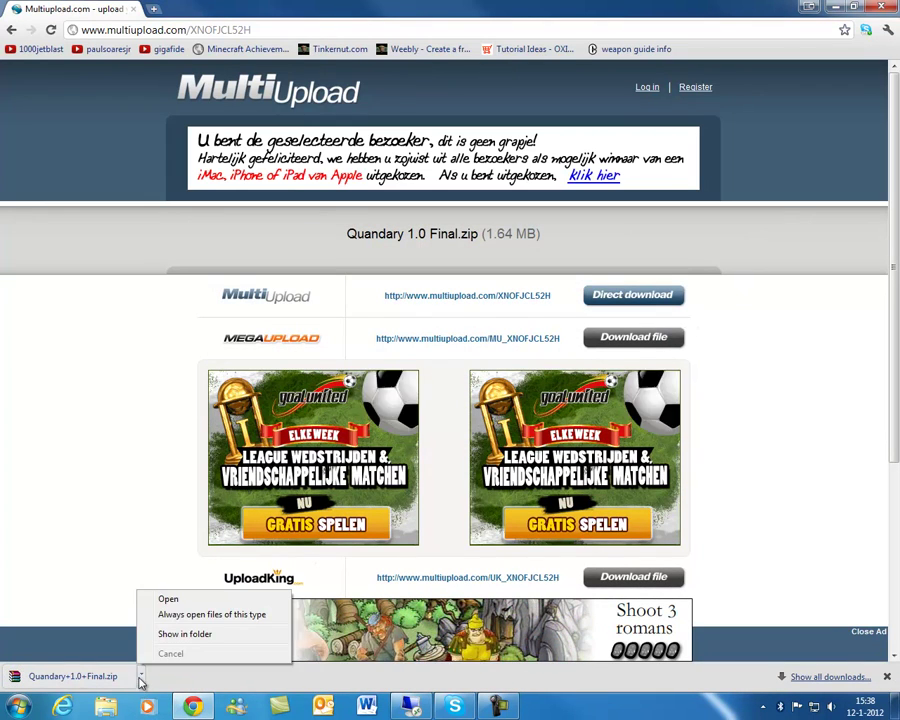
{"action": "left_click", "coordinate": [188, 638]}
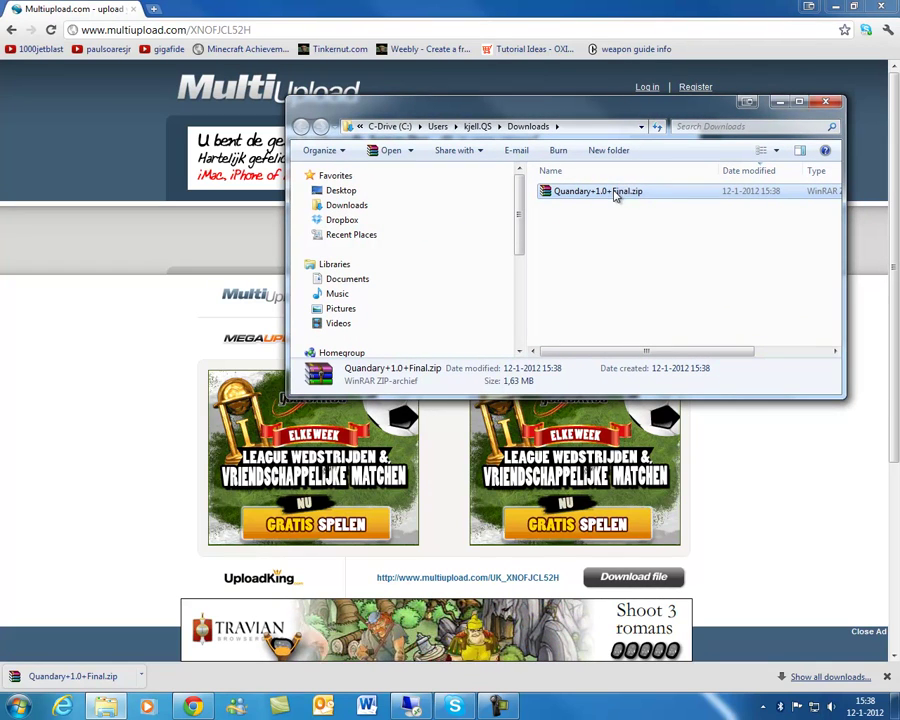
{"action": "right_click", "coordinate": [615, 196]}
{"action": "left_click", "coordinate": [658, 372]}
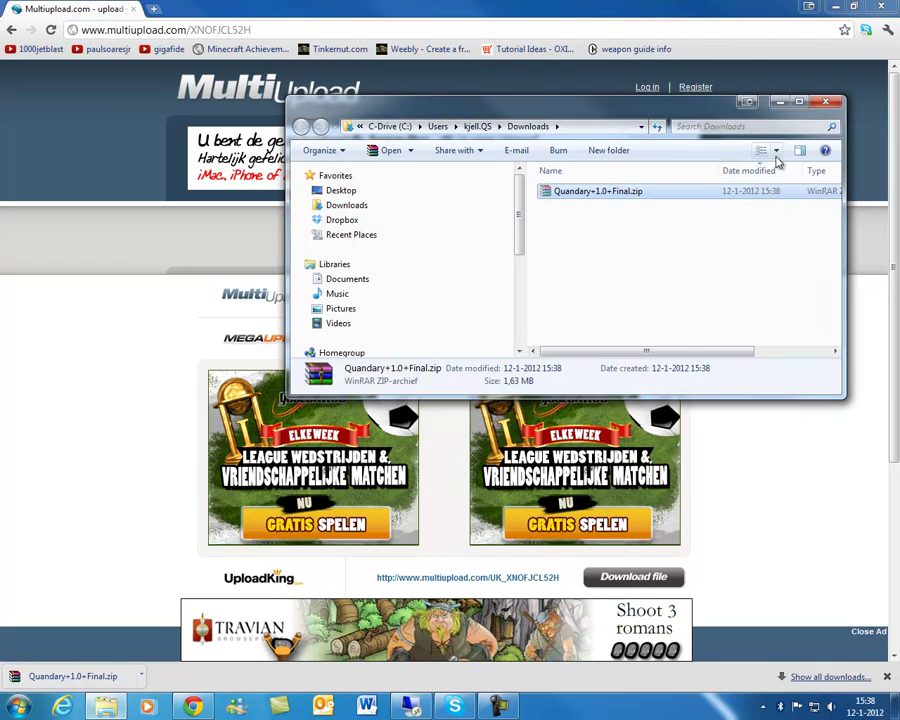
Minimize the Downloads folder and browser windows and open the Windows Run dialog
{"action": "left_click", "coordinate": [779, 101]}
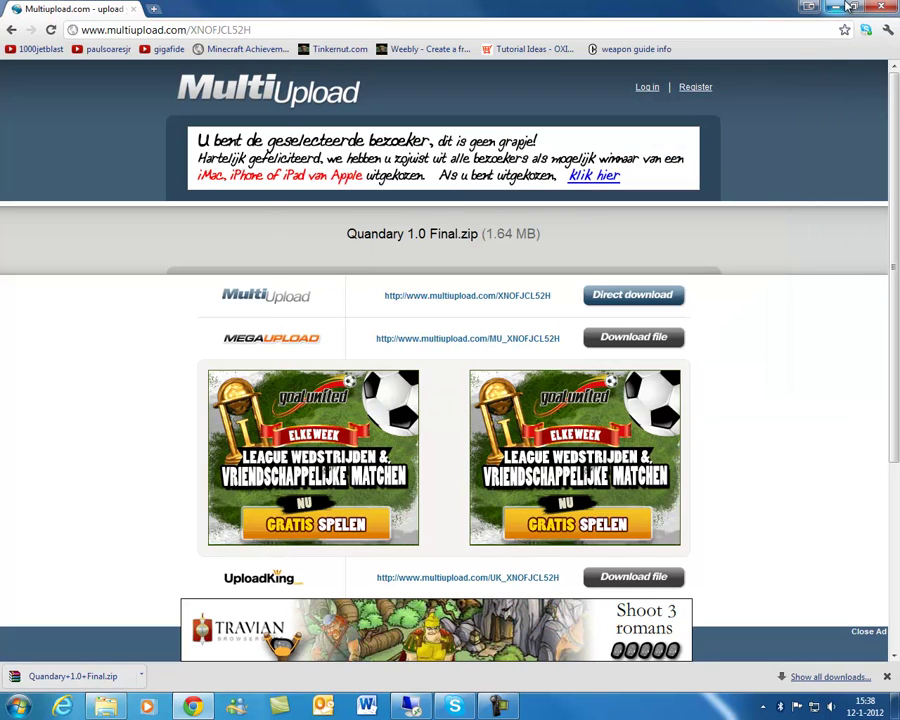
{"action": "left_click", "coordinate": [843, 7]}
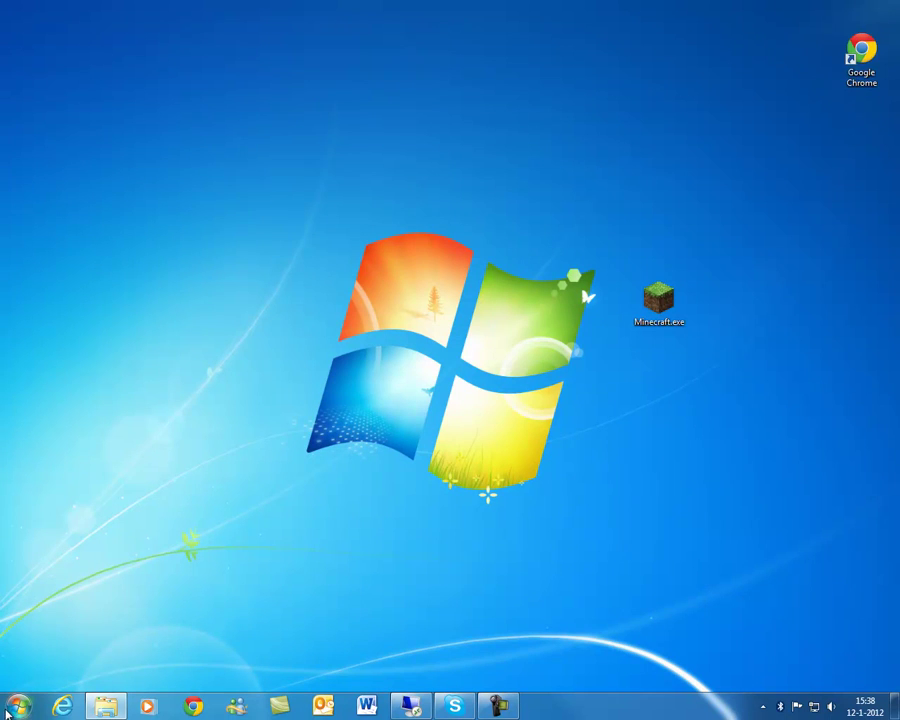
{"action": "left_click", "coordinate": [23, 709]}
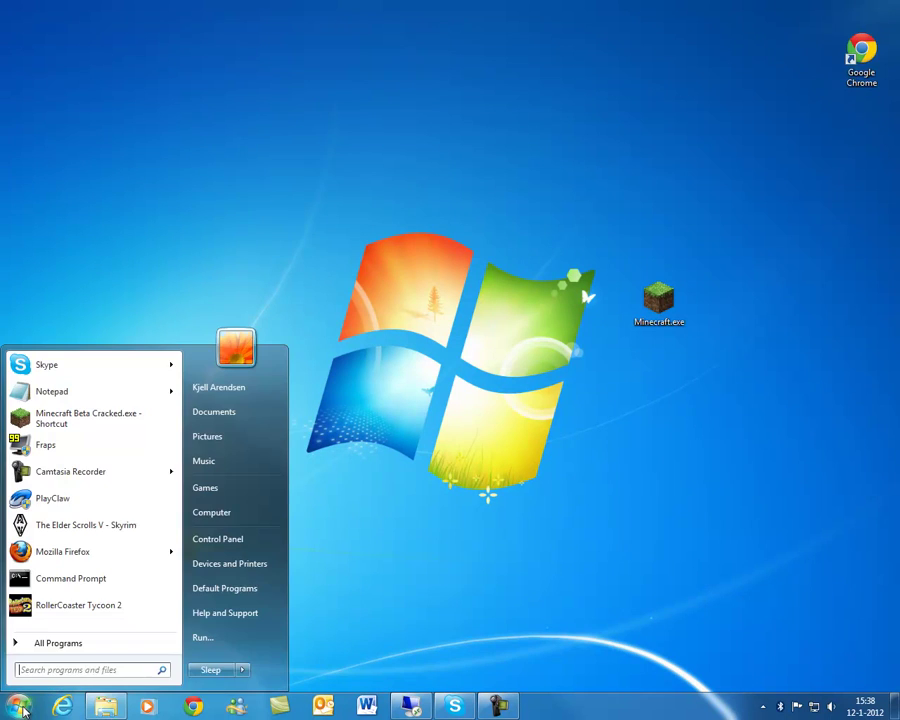
{"action": "left_click", "coordinate": [210, 644]}
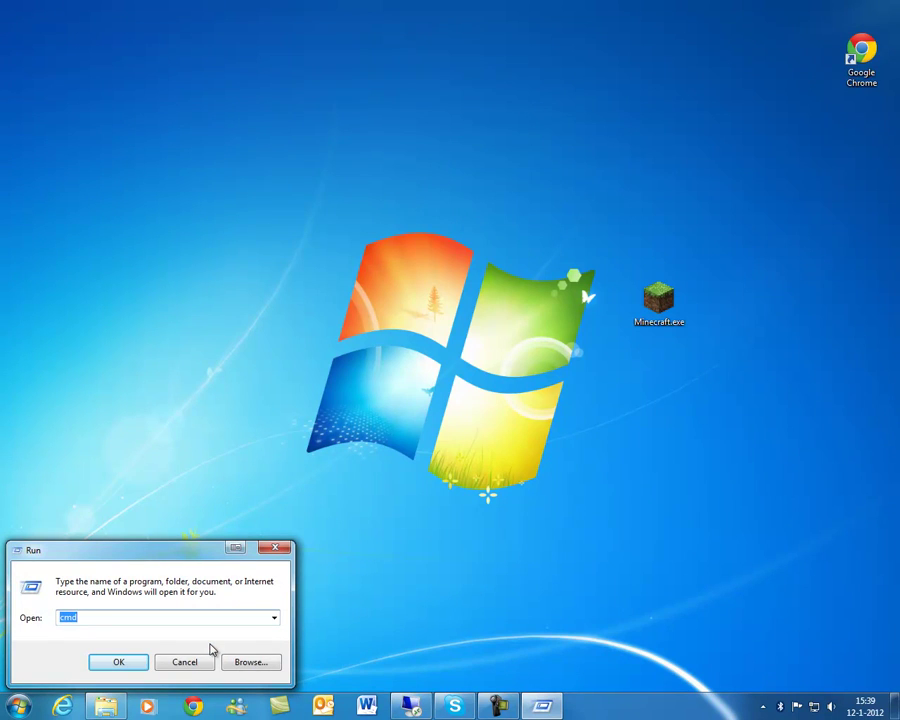
{"action": "type", "text": "appdata"}
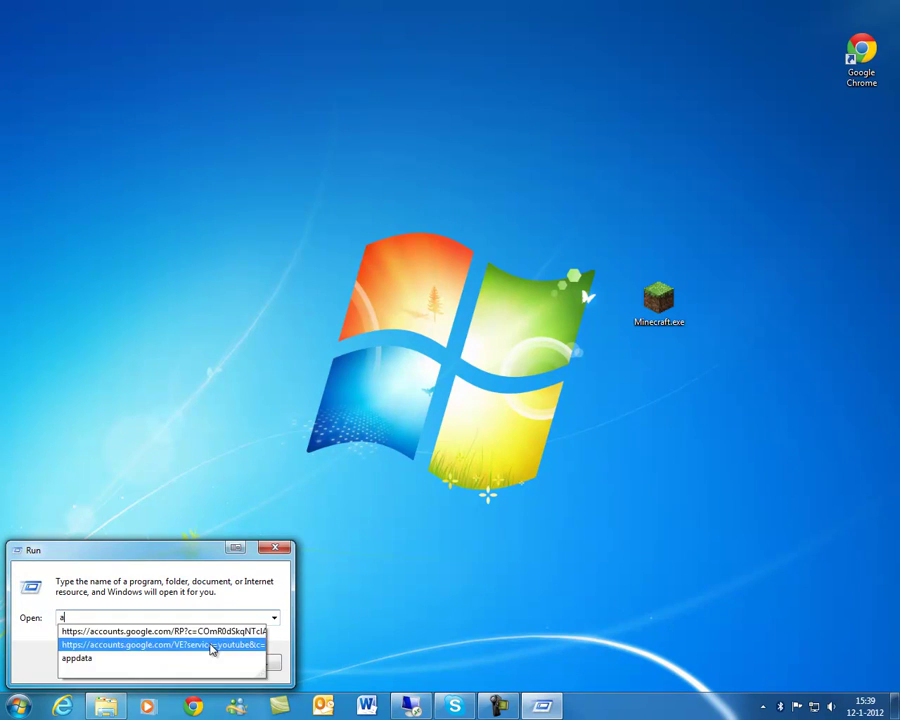
{"action": "key", "text": "BackSpace"}
{"action": "key", "text": "BackSpace"}
{"action": "key", "text": "BackSpace"}
{"action": "key", "text": "BackSpace"}
{"action": "key", "text": "BackSpace"}
{"action": "key", "text": "BackSpace"}
{"action": "key", "text": "BackSpace"}
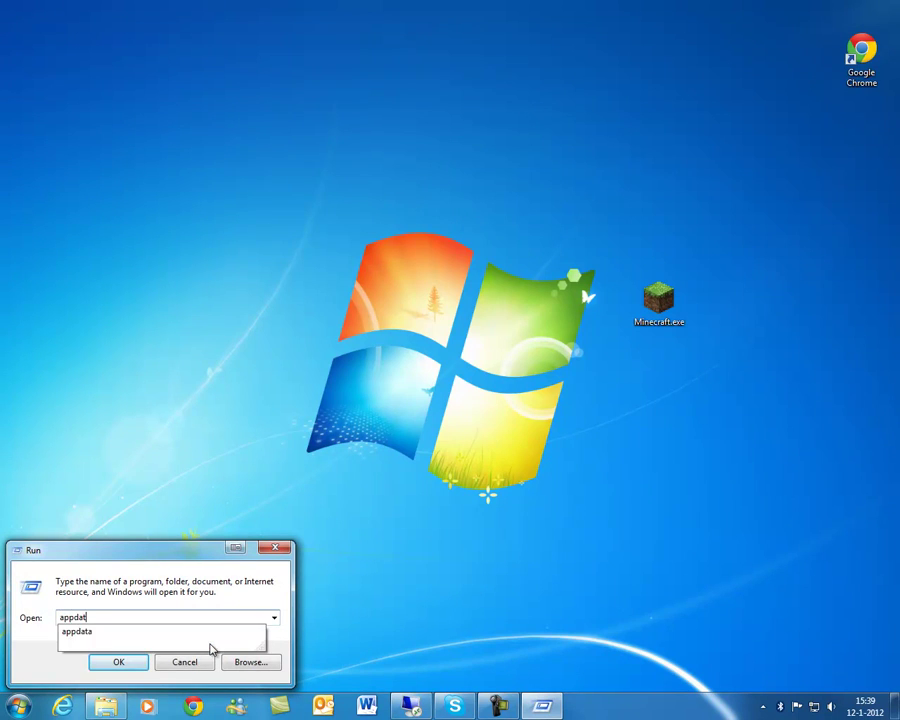
Run %appdata%, browse through the .minecraft folder to its texturepacks folder, and close the window
{"action": "type", "text": "%appdata%"}
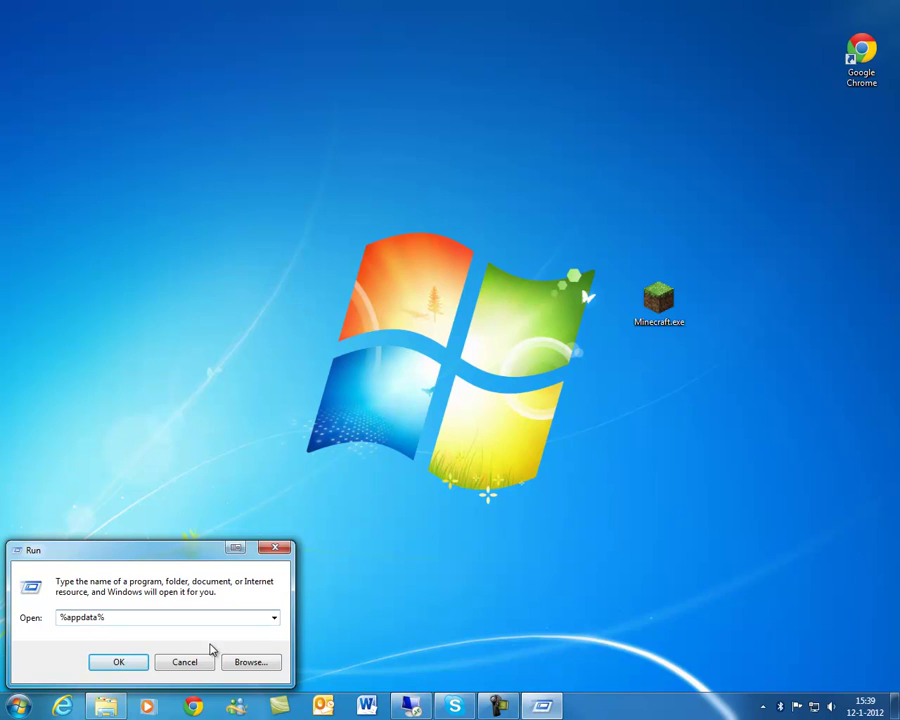
{"action": "left_click", "coordinate": [130, 666]}
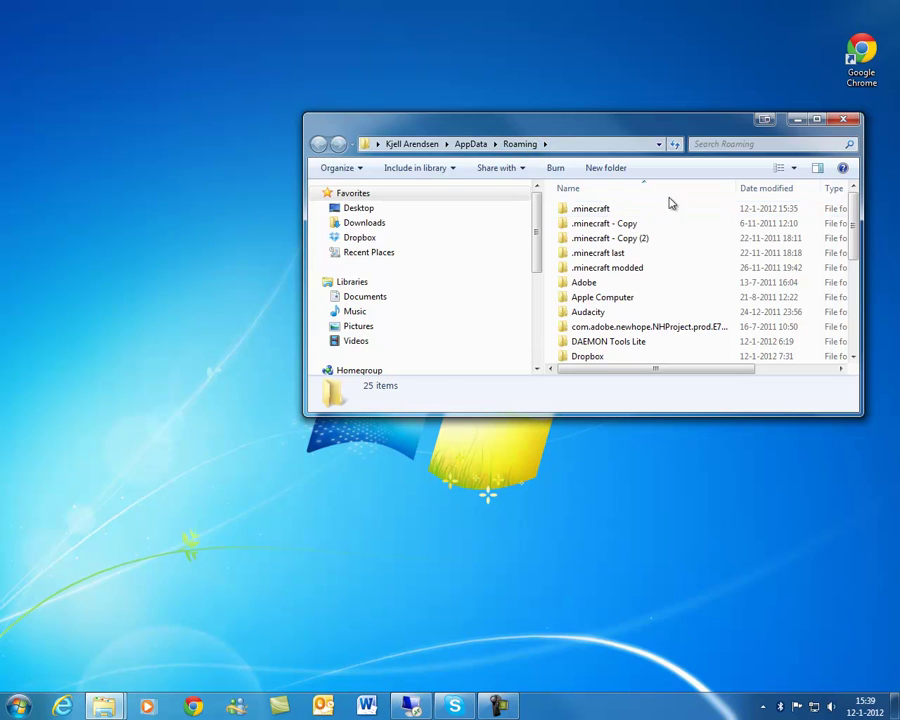
{"action": "left_click", "coordinate": [598, 208]}
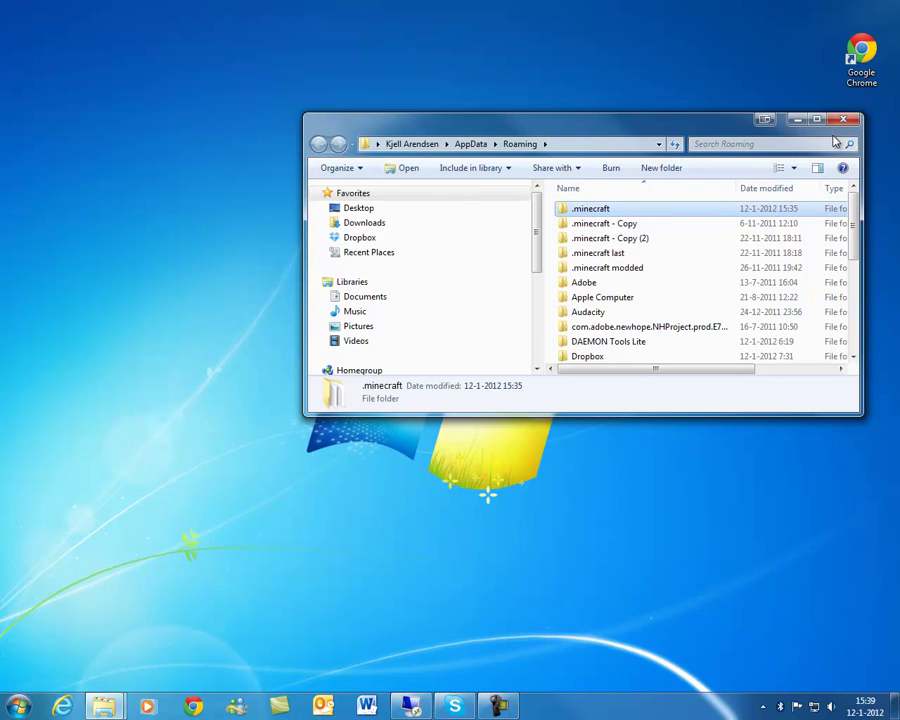
{"action": "double_click", "coordinate": [612, 210]}
{"action": "scroll", "coordinate": [657, 296], "scroll_direction": "down", "scroll_amount": 4}
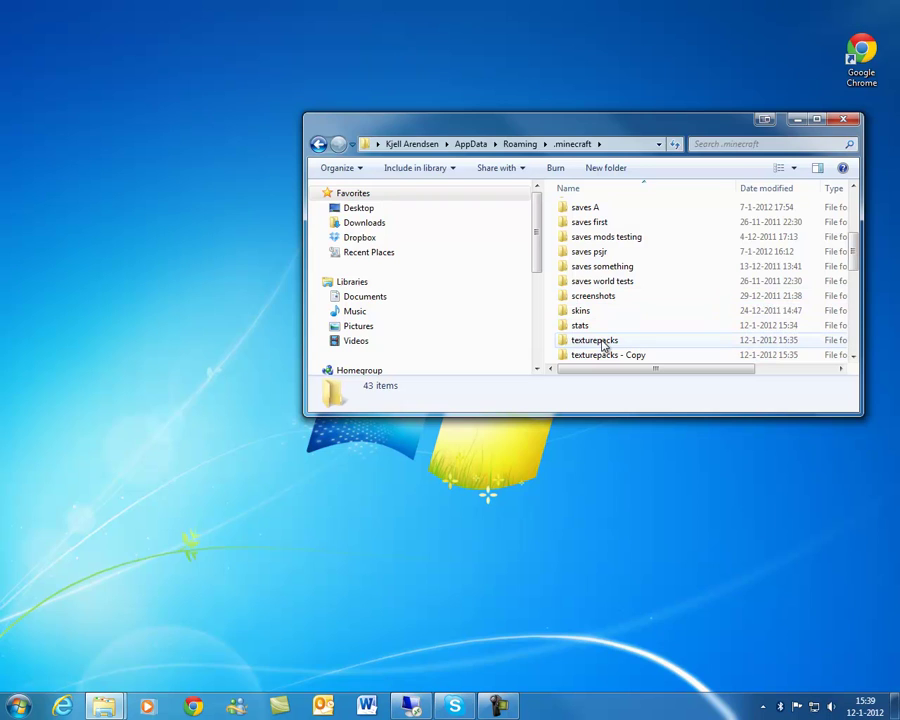
{"action": "double_click", "coordinate": [603, 343]}
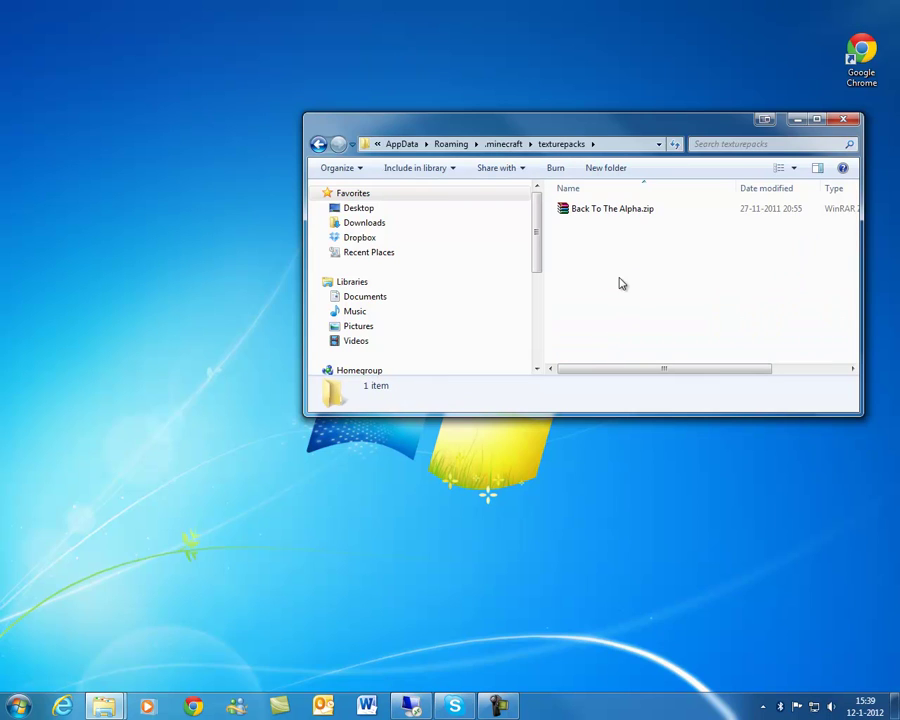
{"action": "left_click", "coordinate": [843, 122]}
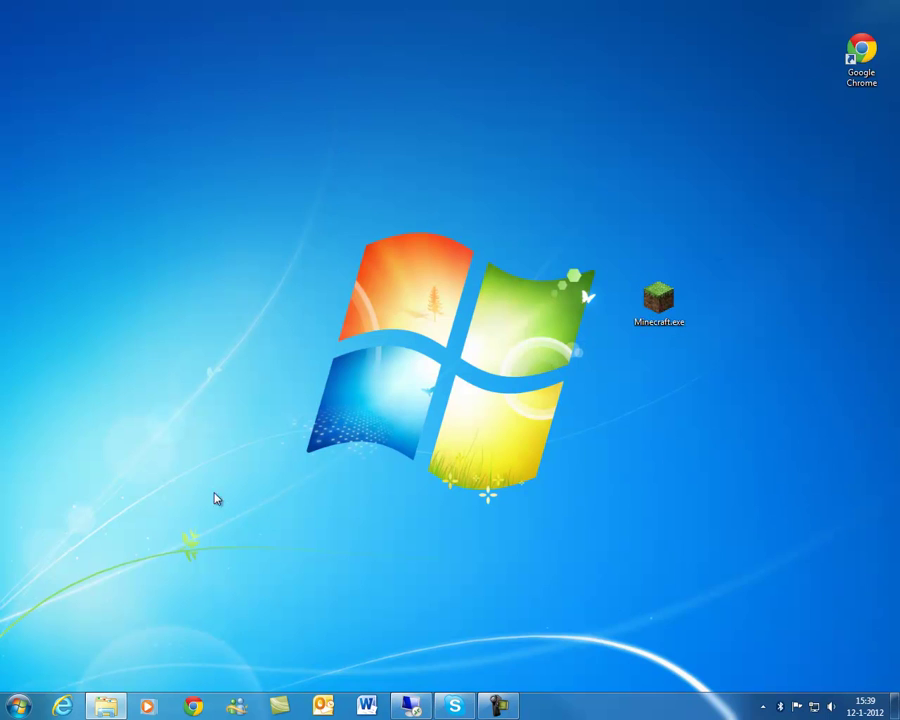
Launch Minecraft from the desktop, log in to the account, and enlarge the game window on this monitor
{"action": "left_click", "coordinate": [16, 704]}
{"action": "left_click", "coordinate": [498, 474]}
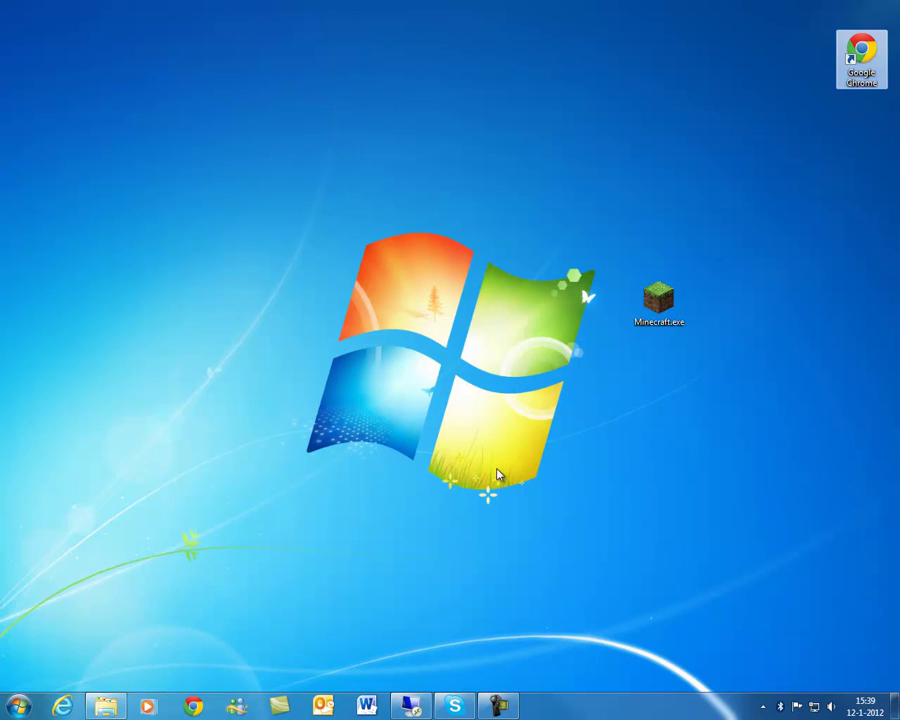
{"action": "double_click", "coordinate": [651, 302]}
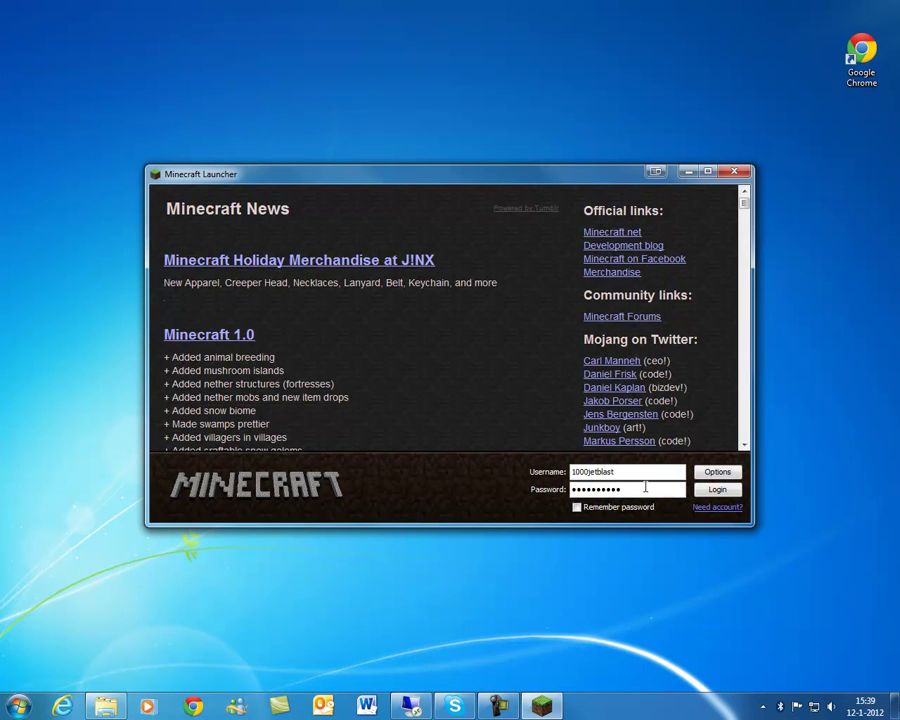
{"action": "left_click", "coordinate": [718, 491]}
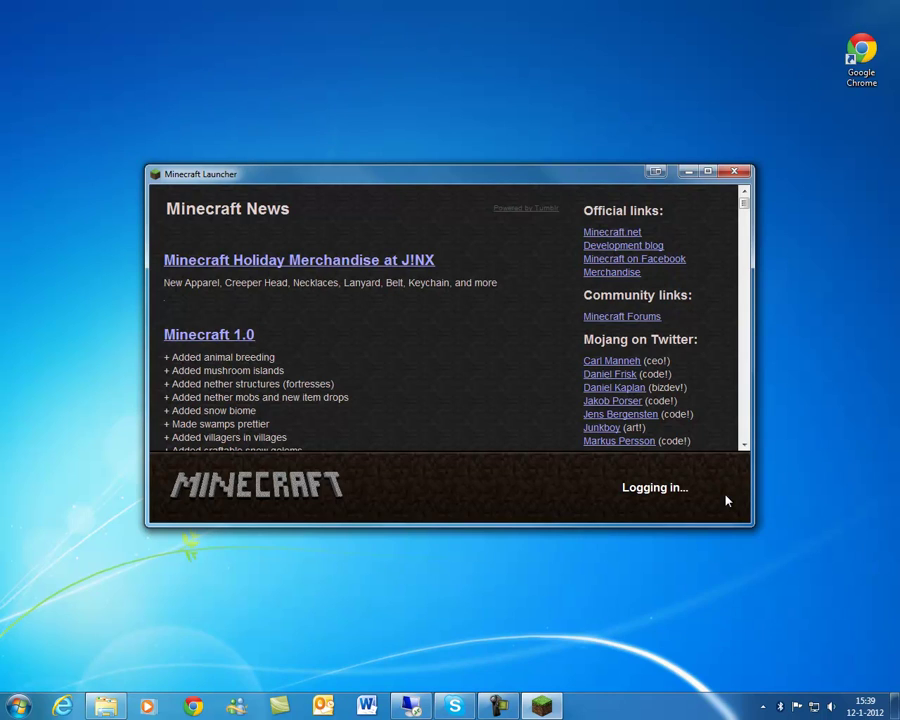
{"action": "left_click", "coordinate": [705, 496]}
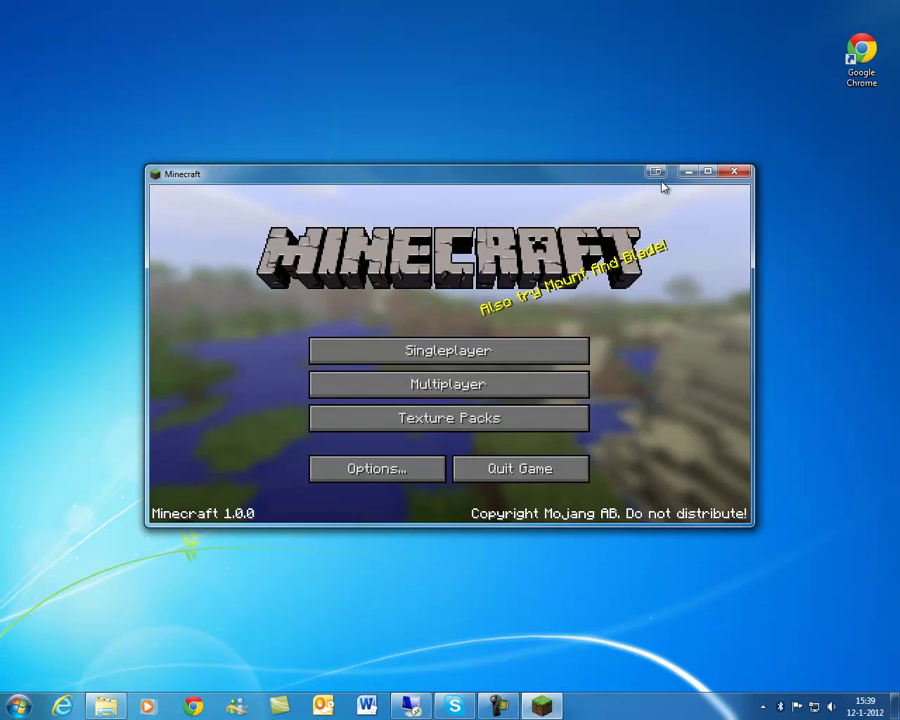
{"action": "left_click", "coordinate": [655, 172]}
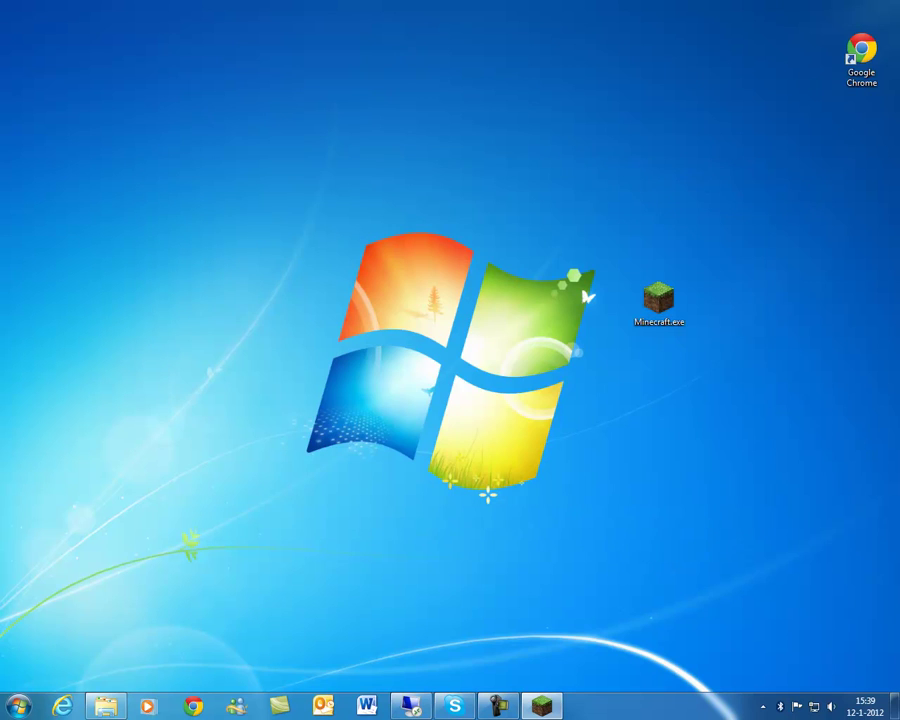
{"action": "key", "text": "super+shift+Left"}
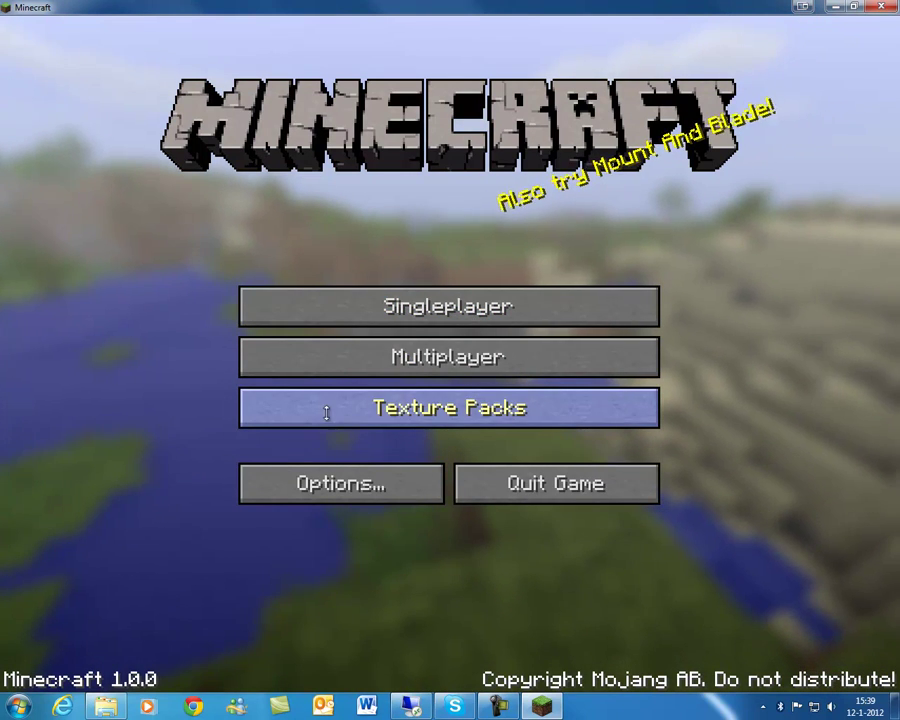
Open the texture pack folder from Minecraft's texture pack selection, go up to .minecraft and return to texturepacks
{"action": "left_click", "coordinate": [449, 407]}
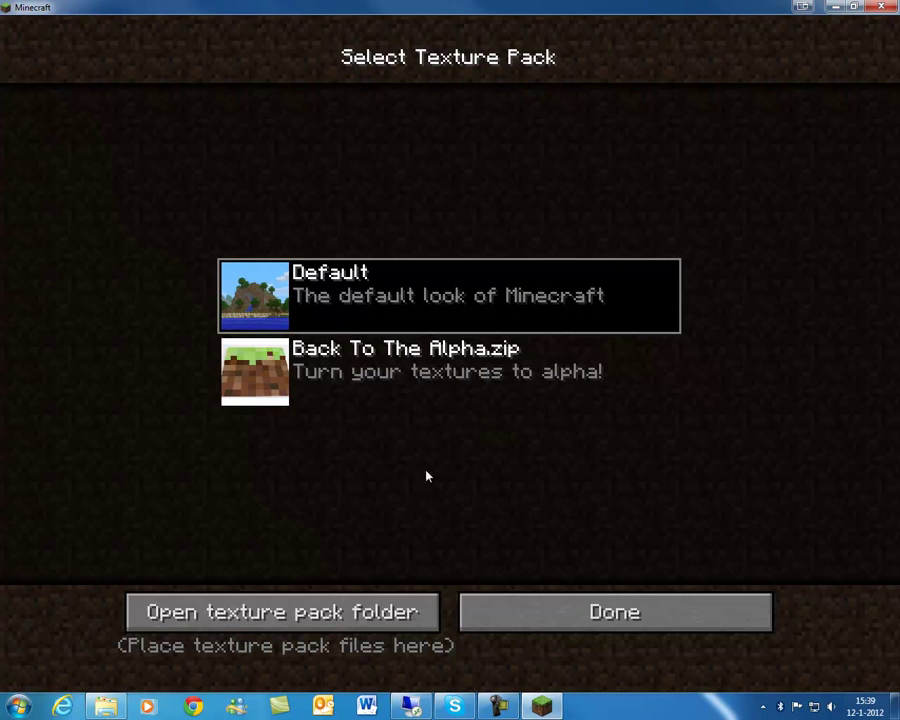
{"action": "left_click", "coordinate": [336, 626]}
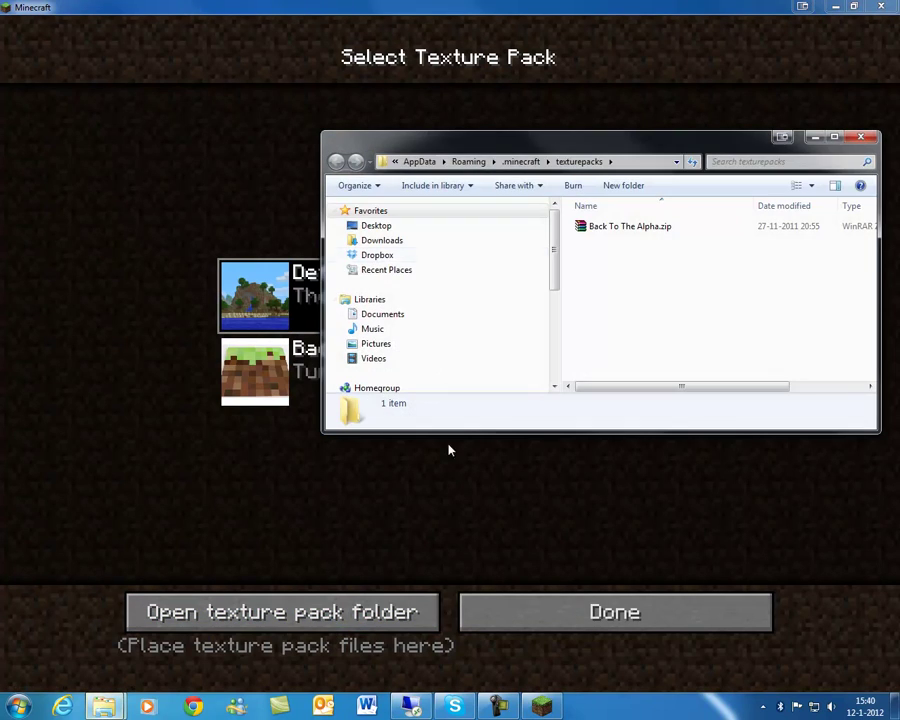
{"action": "left_click_drag", "start_coordinate": [562, 148], "coordinate": [443, 152]}
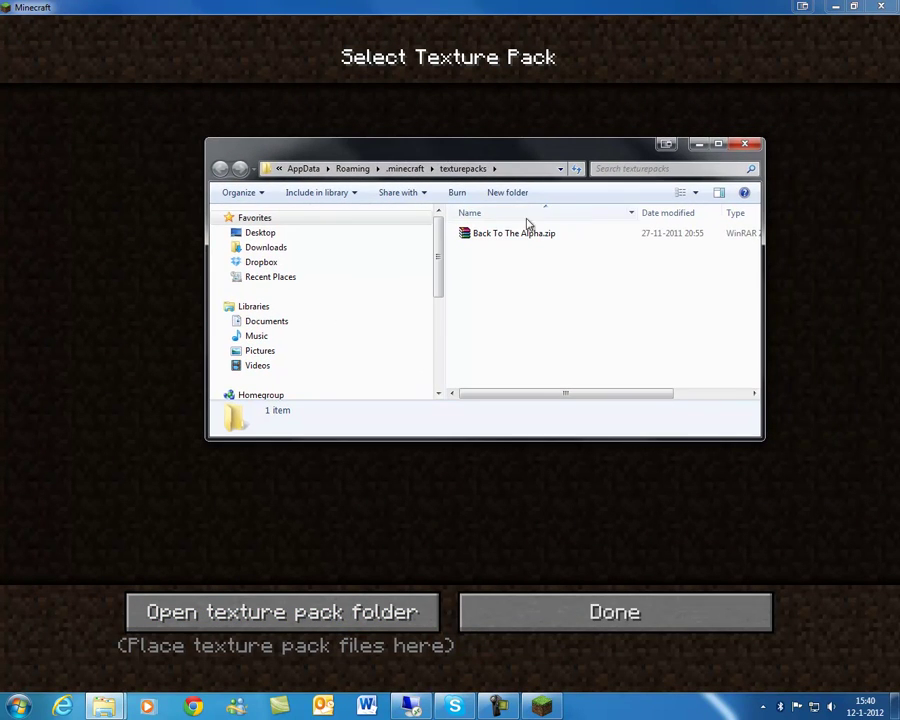
{"action": "left_click", "coordinate": [405, 168]}
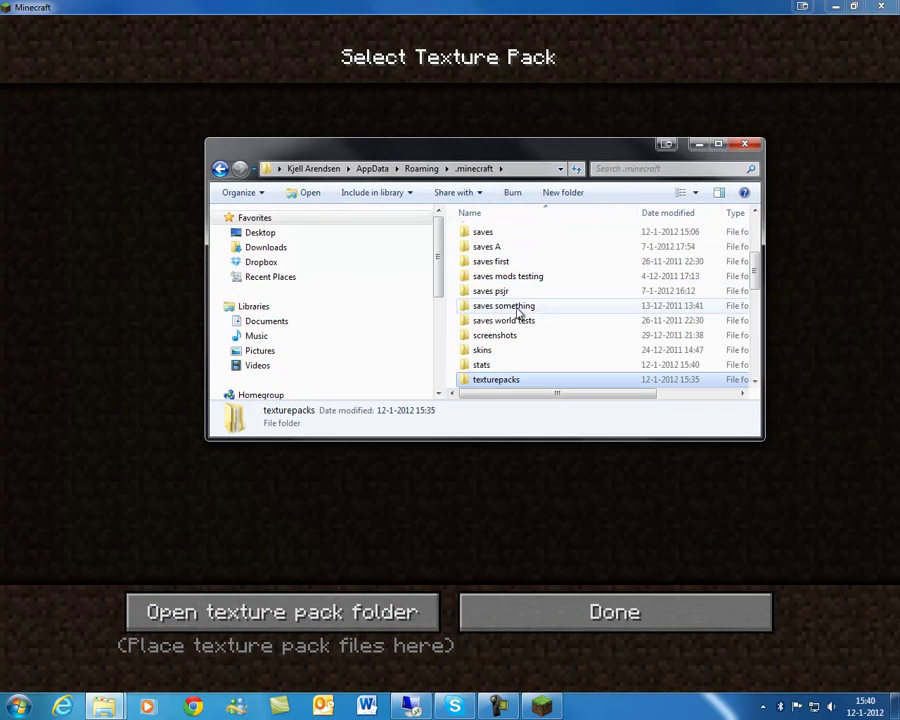
{"action": "double_click", "coordinate": [502, 384]}
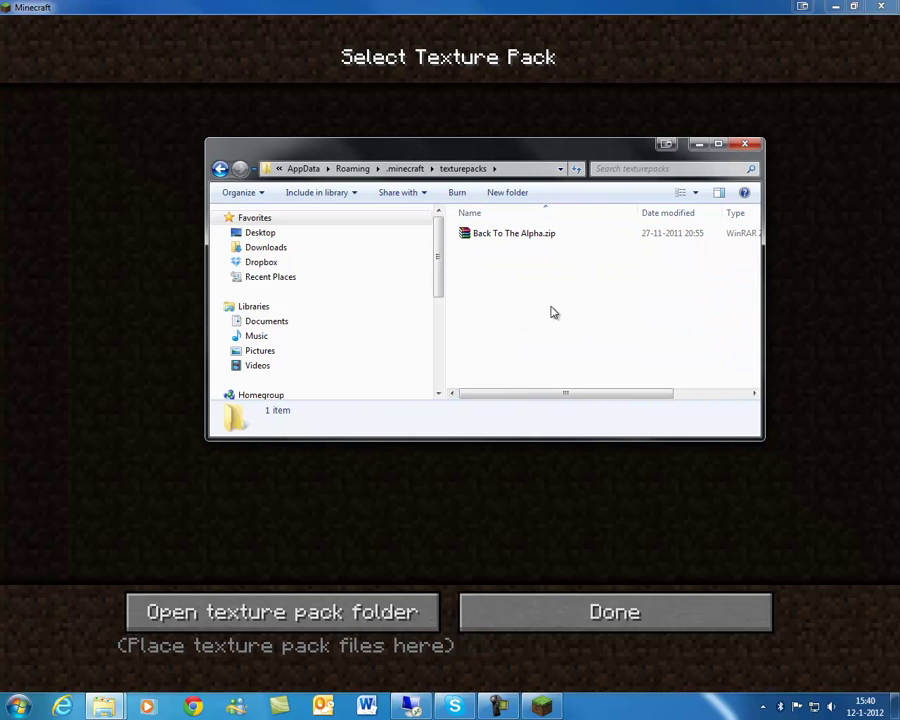
Paste Quandary+1.0+Final.zip into the texturepacks folder and close the folder windows
{"action": "right_click", "coordinate": [511, 288]}
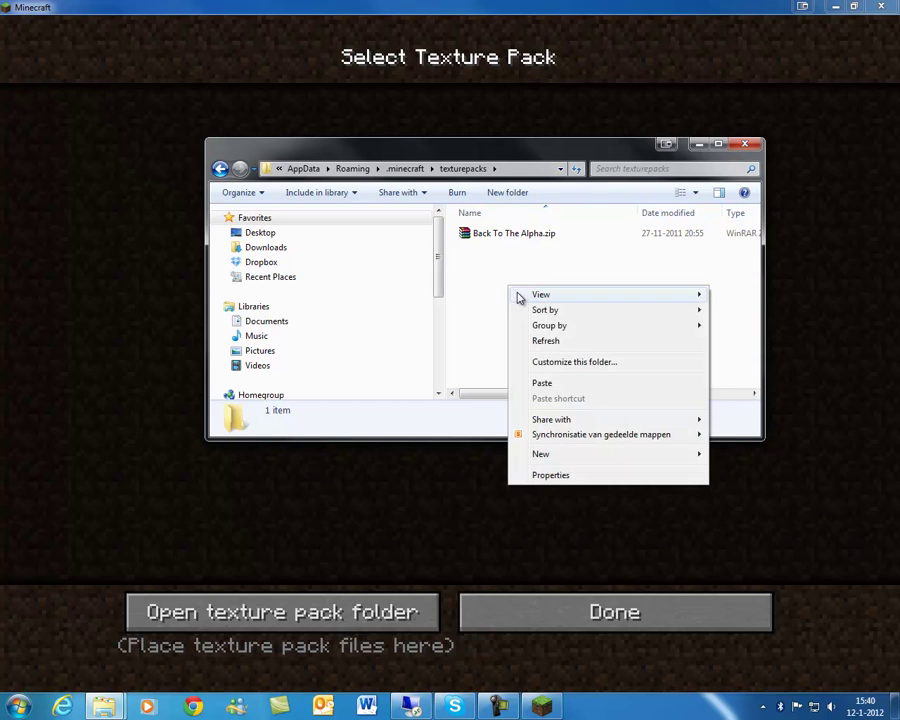
{"action": "left_click", "coordinate": [549, 383]}
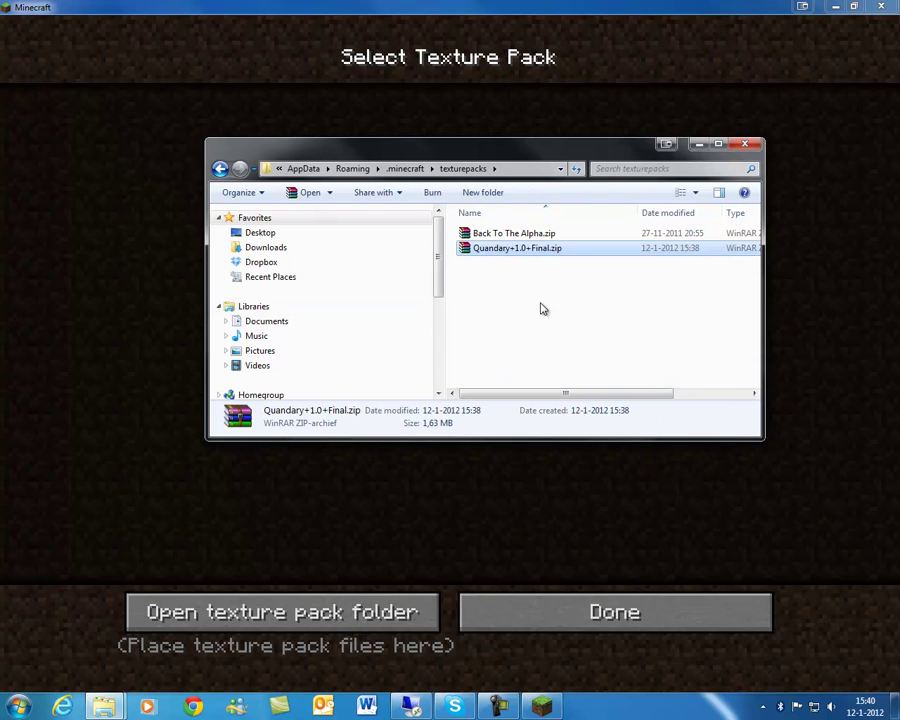
{"action": "left_click", "coordinate": [753, 147]}
{"action": "right_click", "coordinate": [105, 705]}
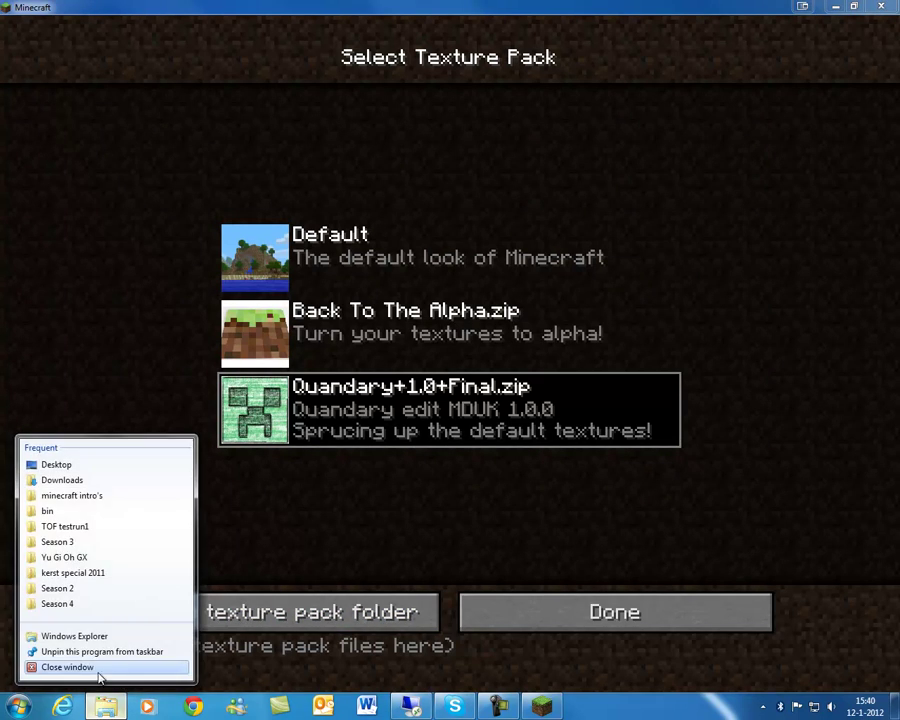
{"action": "left_click", "coordinate": [100, 664]}
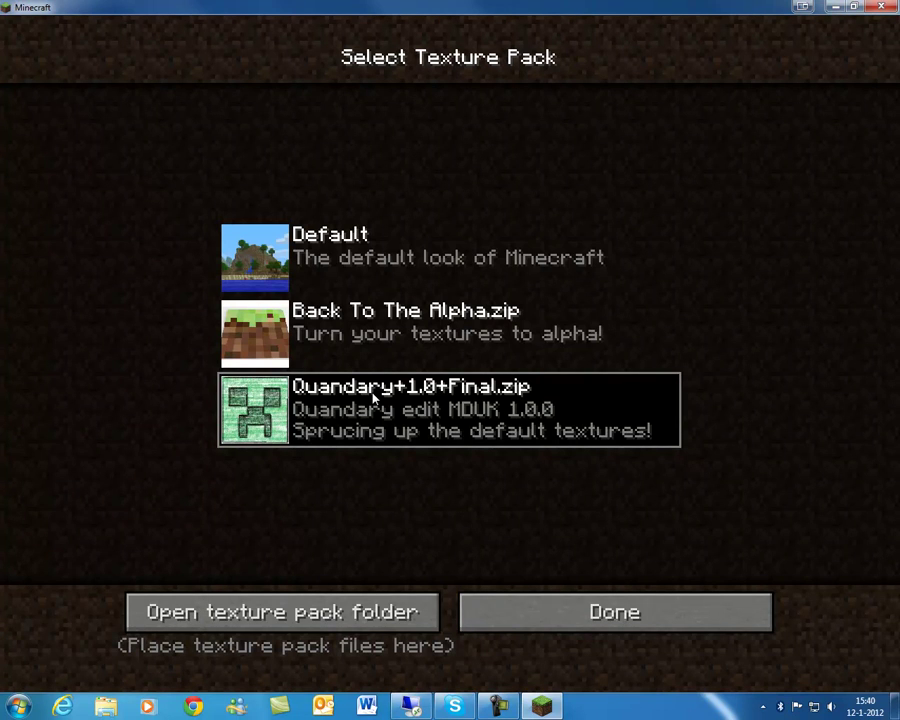
Compare the Default and Back To The Alpha.zip packs, apply Quandary+1.0+Final.zip, and return to the main menu
{"action": "left_click", "coordinate": [315, 238]}
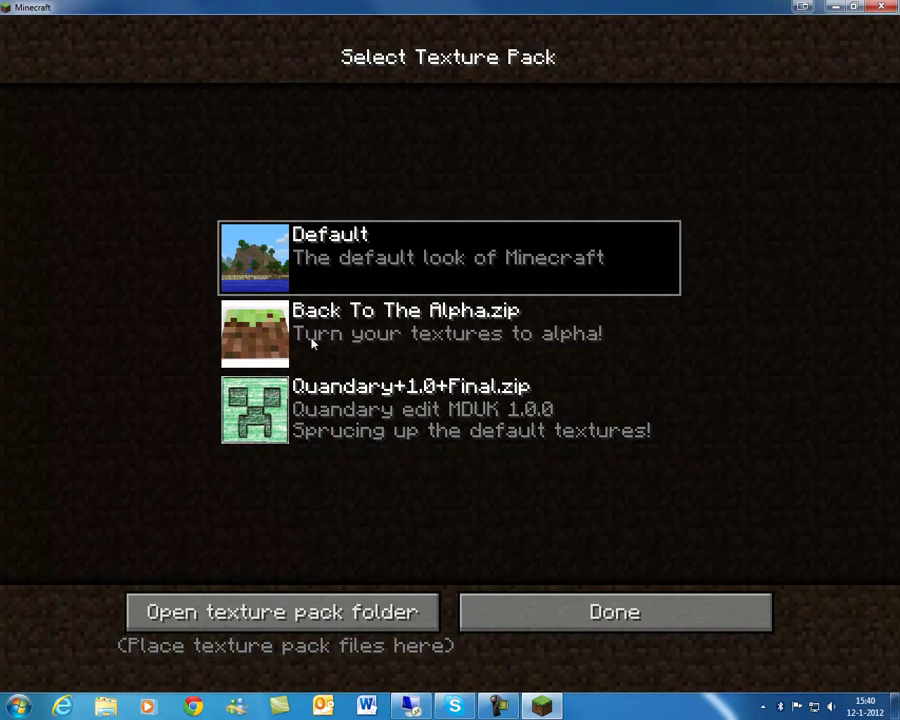
{"action": "left_click", "coordinate": [311, 406]}
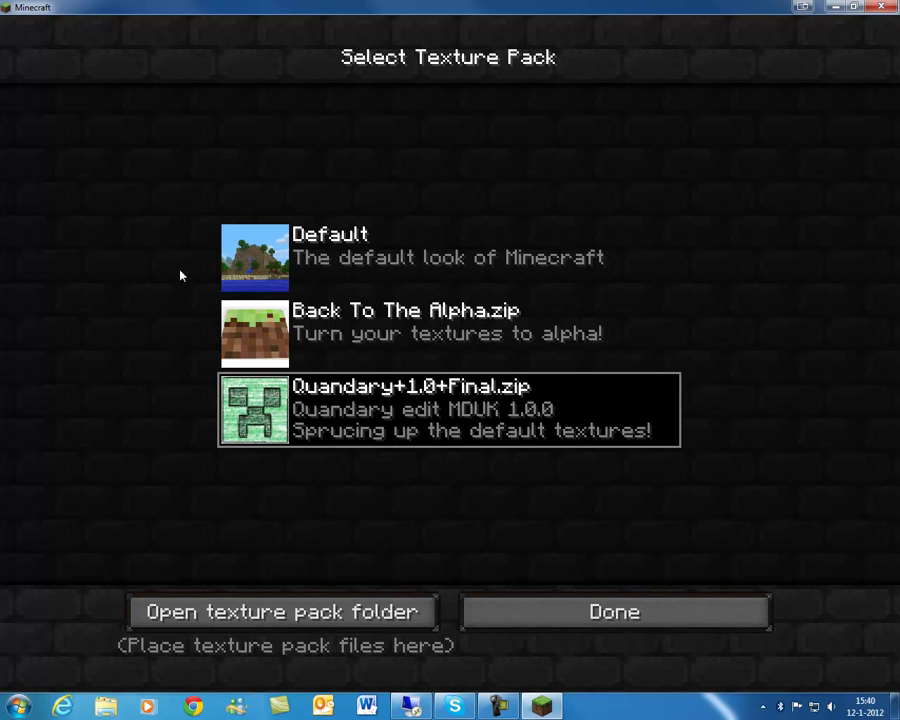
{"action": "left_click", "coordinate": [252, 310]}
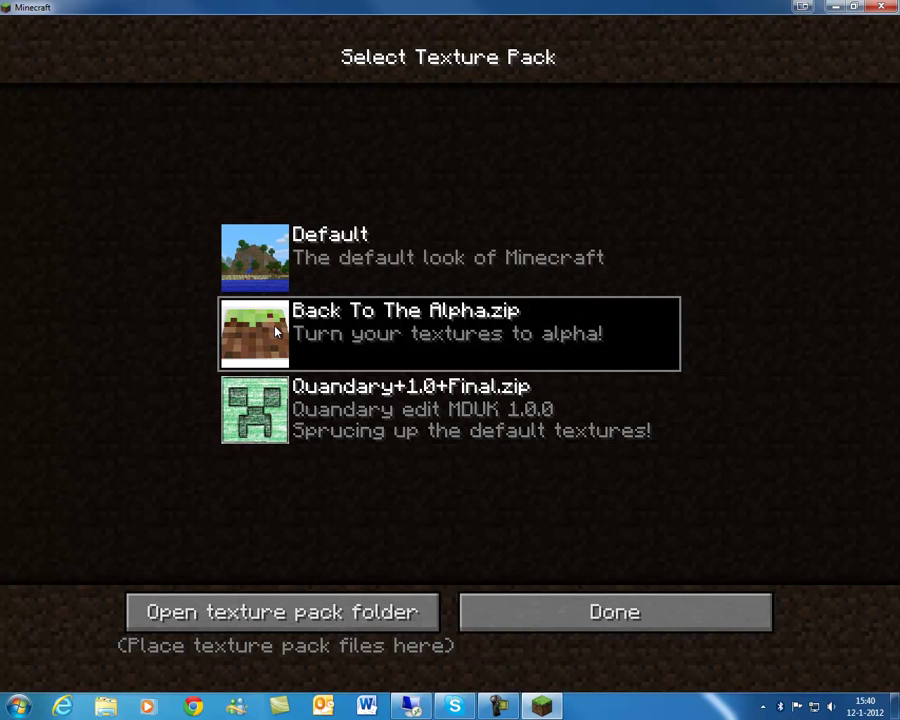
{"action": "left_click", "coordinate": [347, 424]}
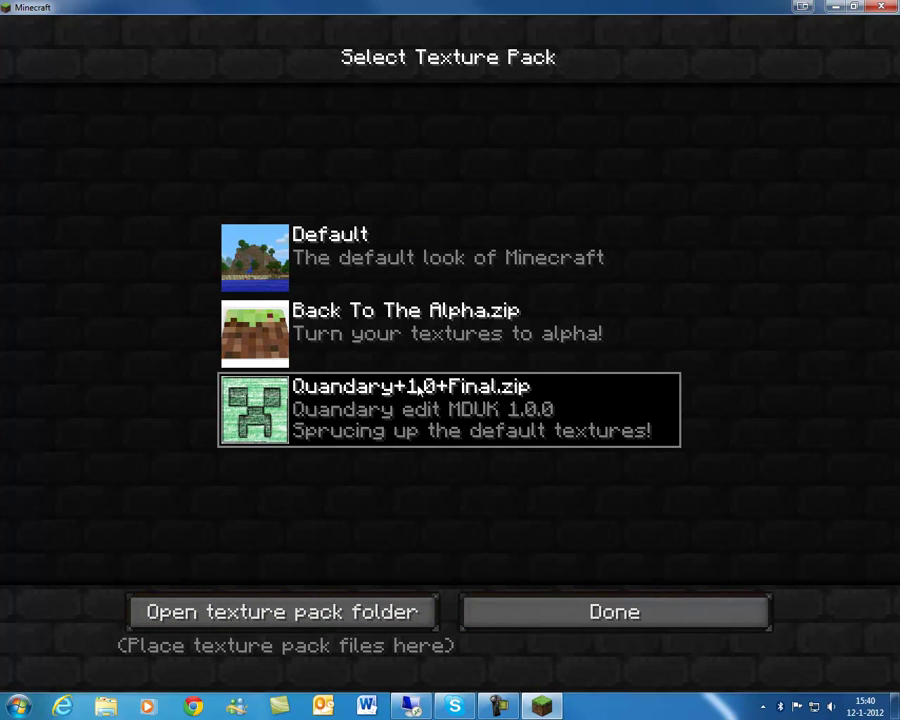
{"action": "left_click", "coordinate": [589, 622]}
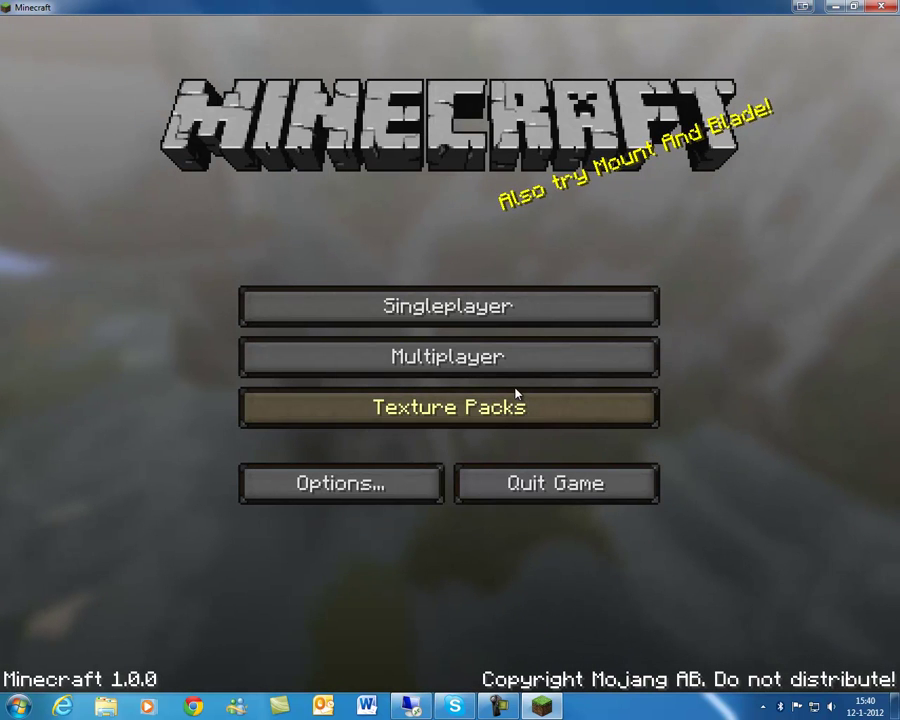
Load the singleplayer world bio sphere2 and walk outside to view the new textures
{"action": "left_click", "coordinate": [460, 320]}
{"action": "left_click", "coordinate": [422, 449]}
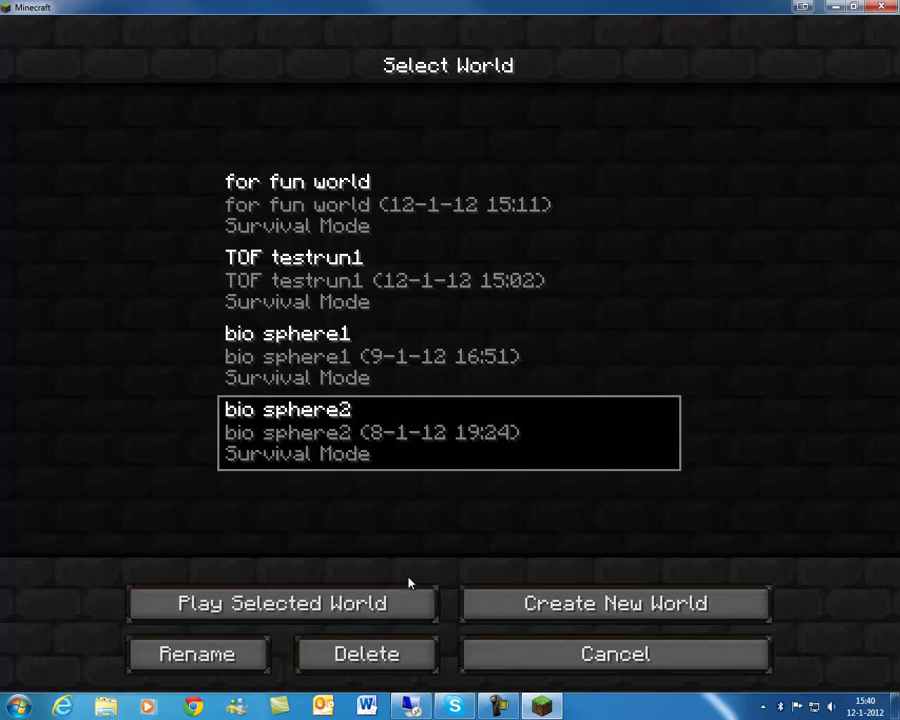
{"action": "left_click", "coordinate": [407, 595]}
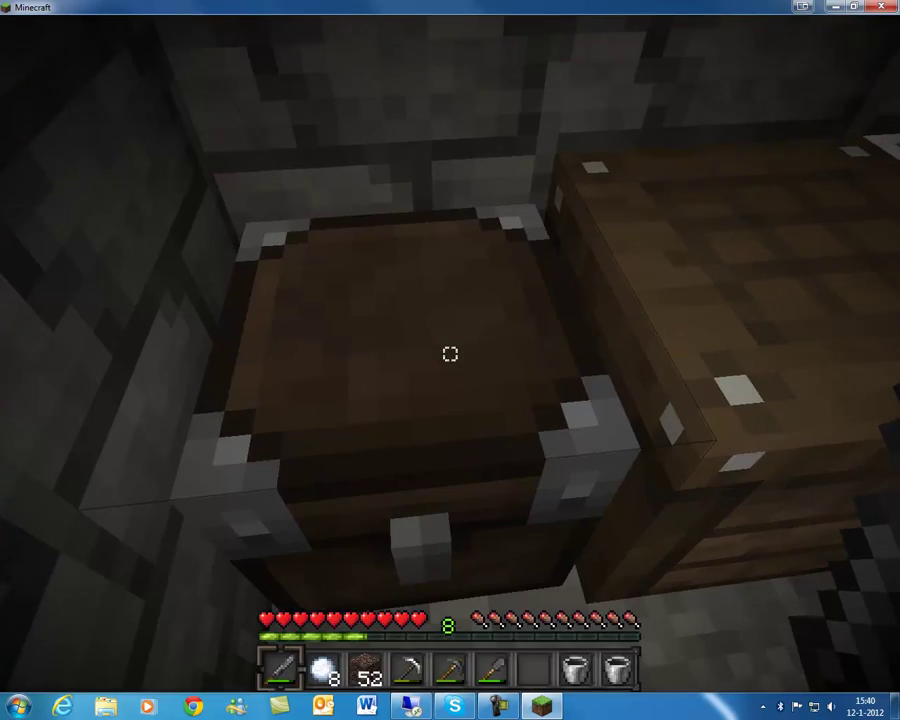
{"action": "key", "text": "w"}
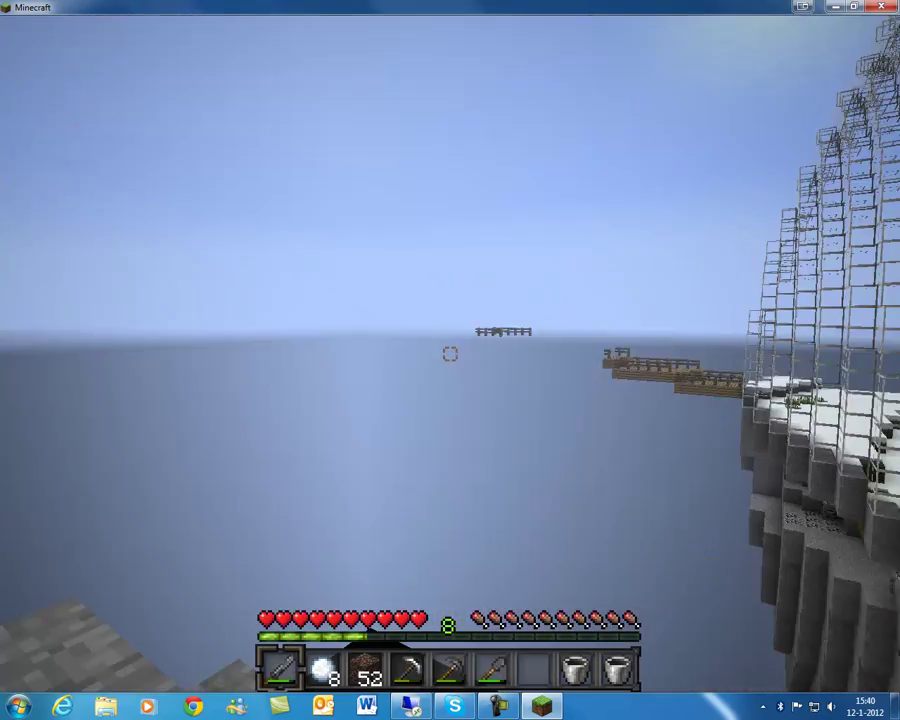
Examine the item textures in the player's inventory, then close it
{"action": "key", "text": "e"}
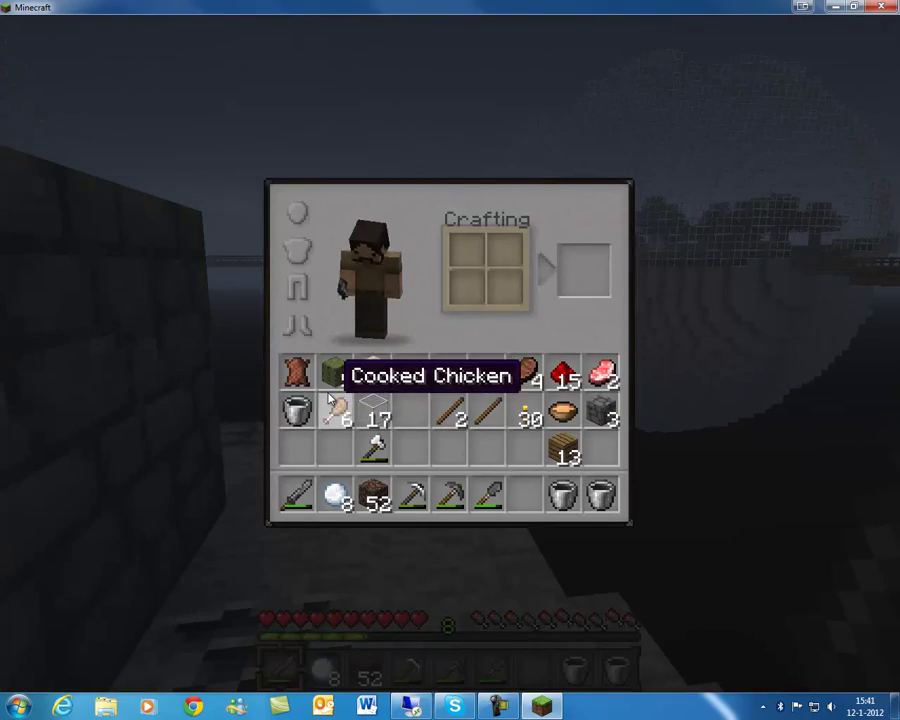
{"action": "key", "text": "e"}
{"action": "key", "text": "e"}
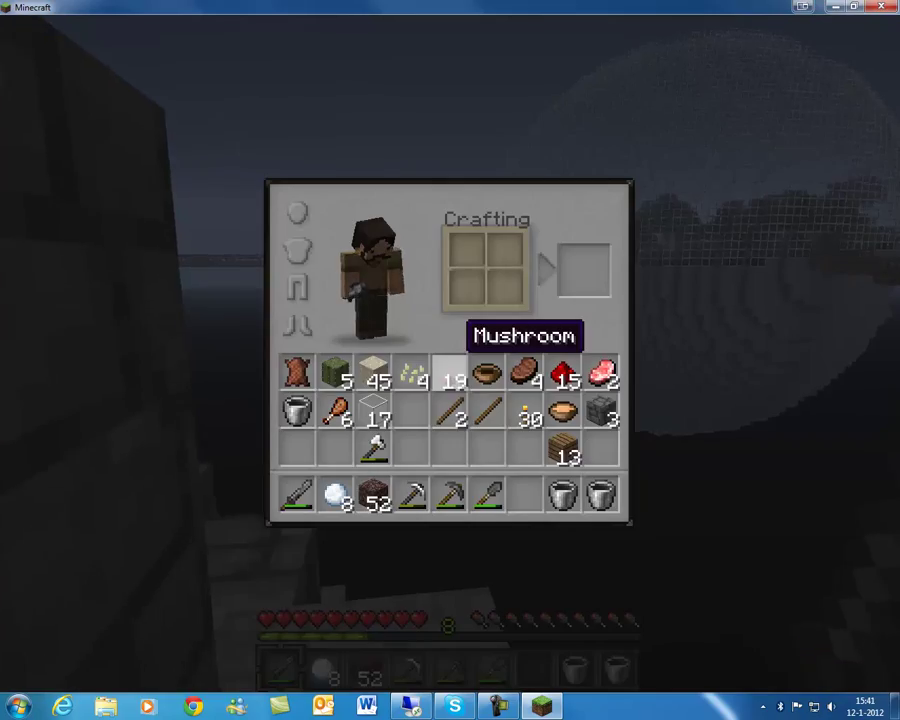
{"action": "key", "text": "e"}
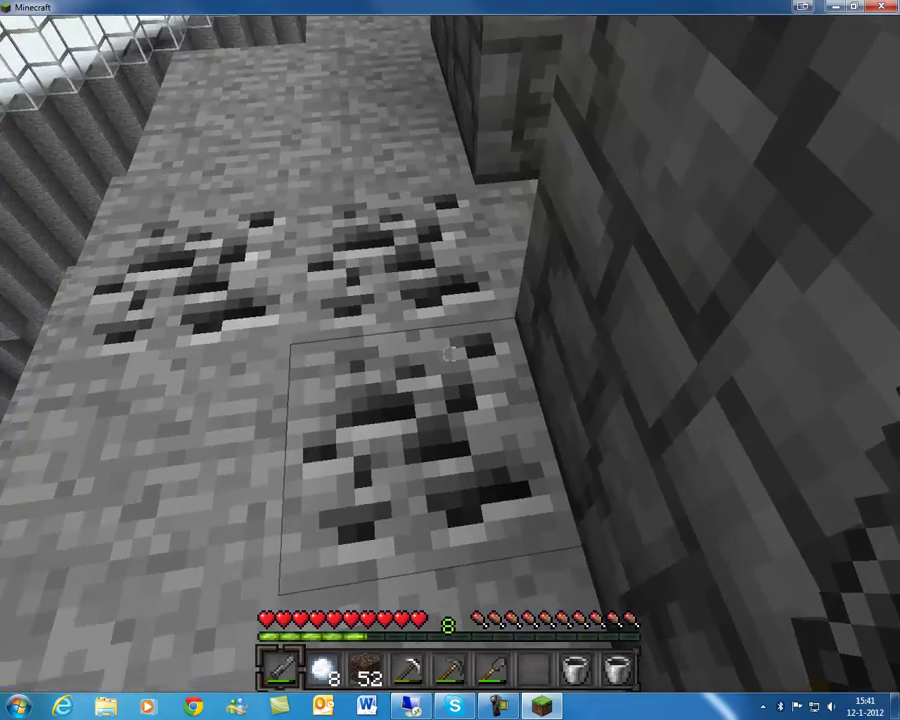
Mine a coal ore block with the pickaxe in the fourth hotbar slot and check the inventory
{"action": "left_click_drag", "start_coordinate": [450, 350], "coordinate": [450, 350]}
{"action": "scroll", "coordinate": [450, 350], "scroll_direction": "down", "scroll_amount": 3}
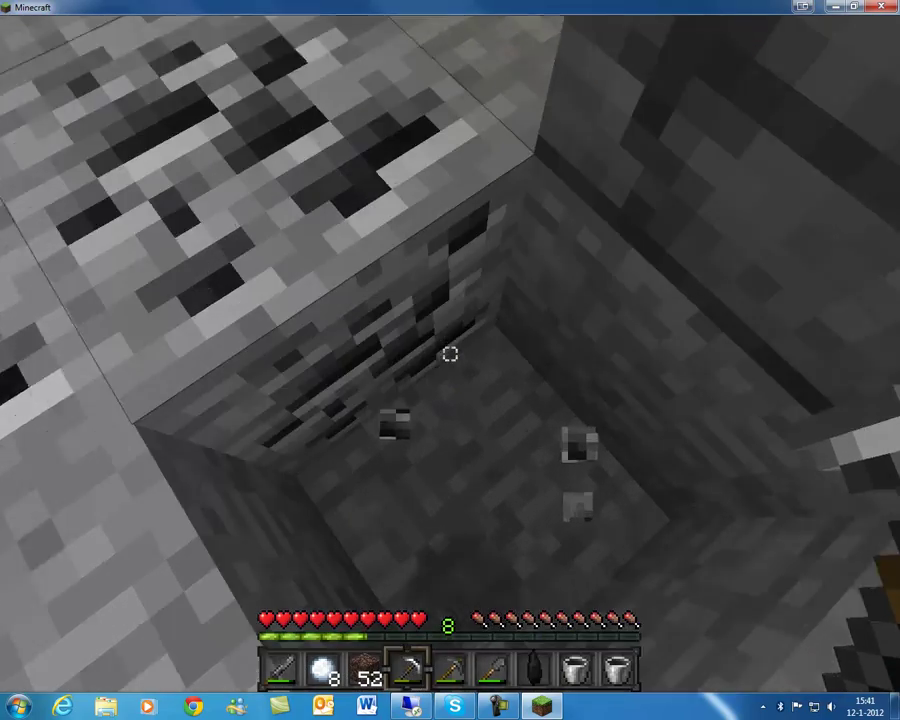
{"action": "key", "text": "e"}
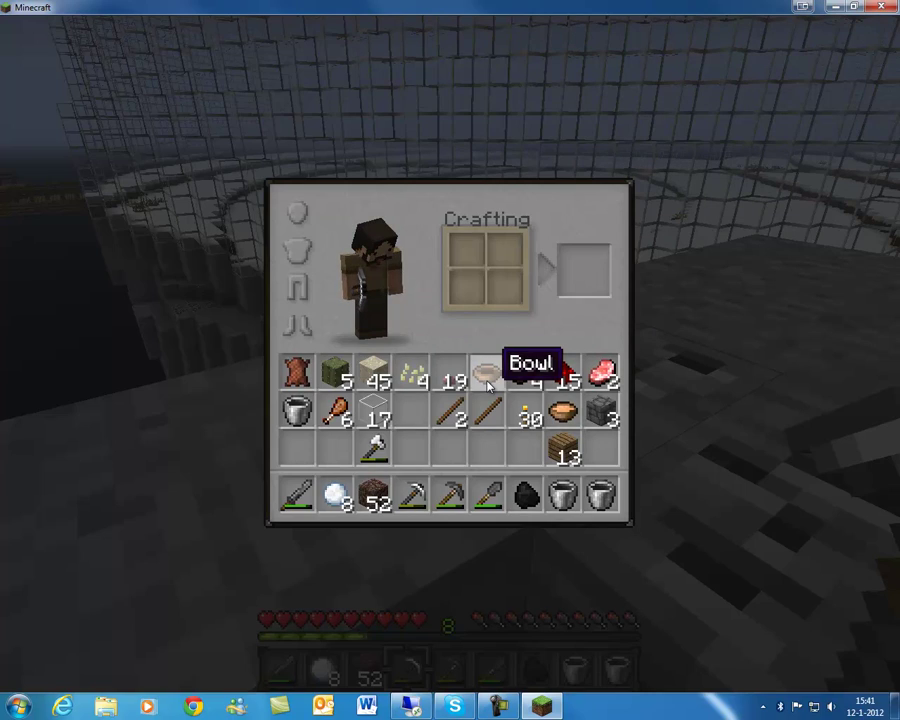
{"action": "key", "text": "e"}
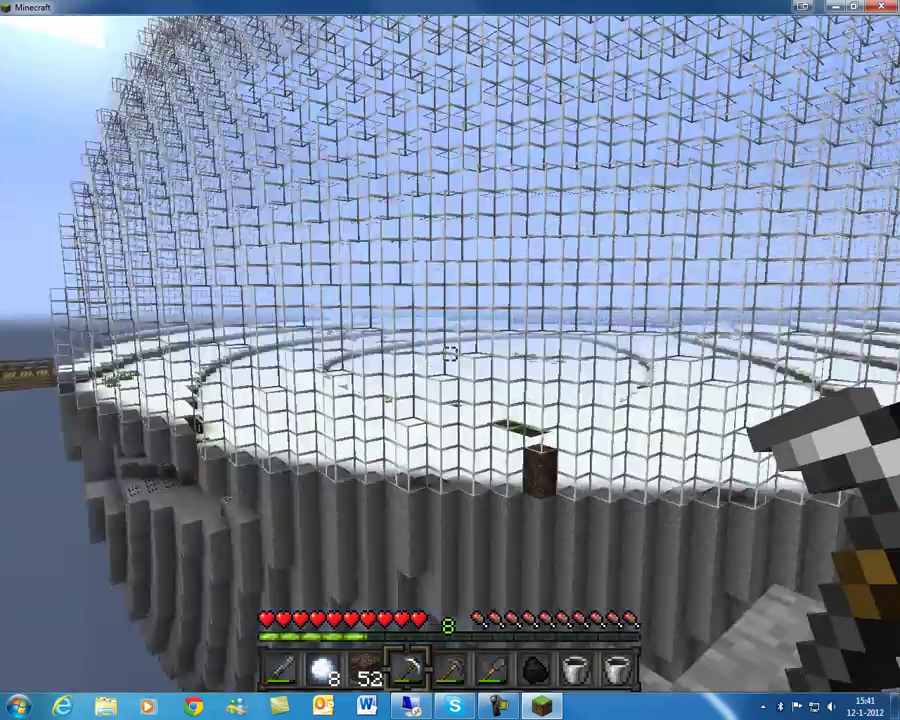